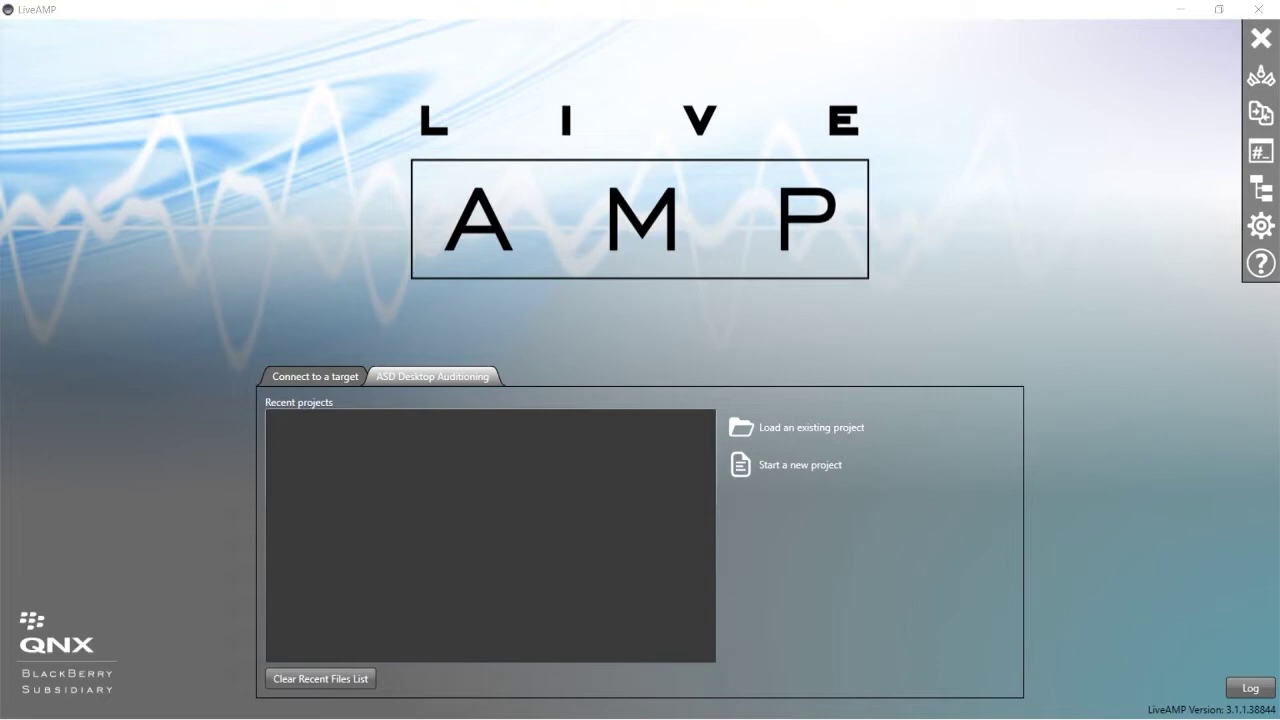
# - Start a new untitled ASD Desktop Auditioning project in LiveAMP, landing on Library Setup
pyautogui.click(428, 380)
pyautogui.click(778, 472)
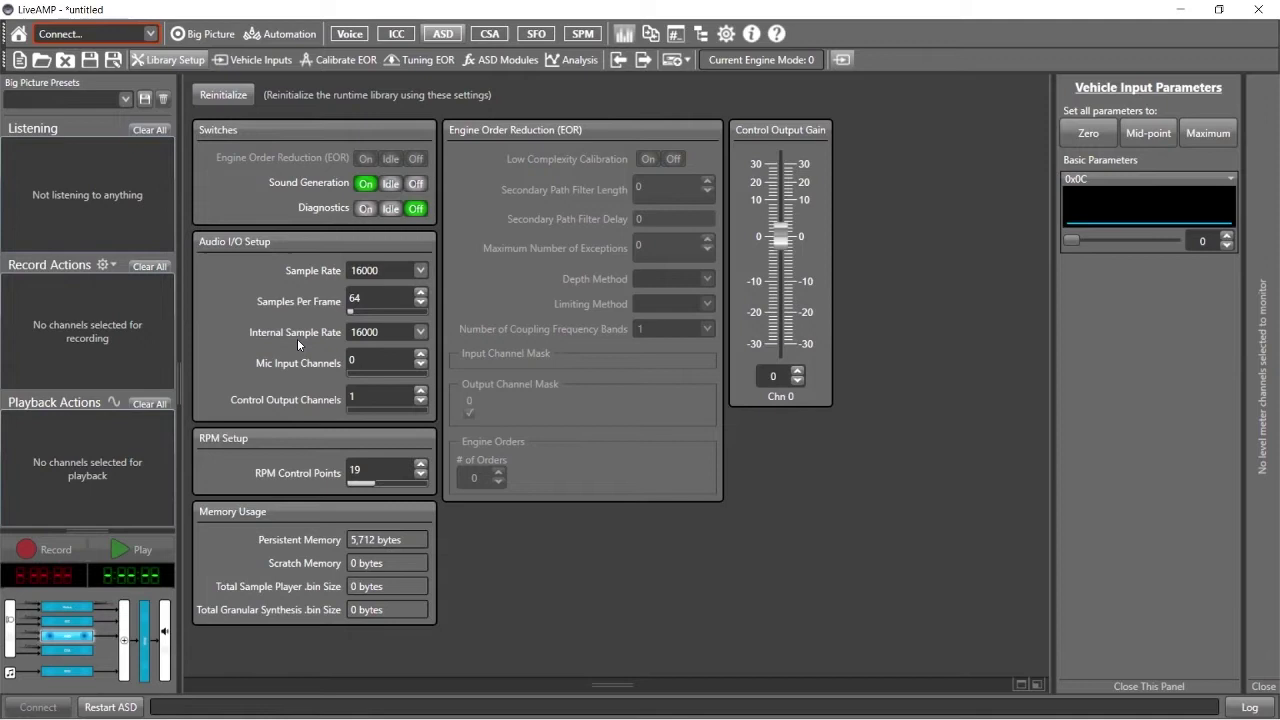
# - Set Sample Rate and Internal Sample Rate to 48000 Hz, then reinitialize the library
pyautogui.click(385, 268)
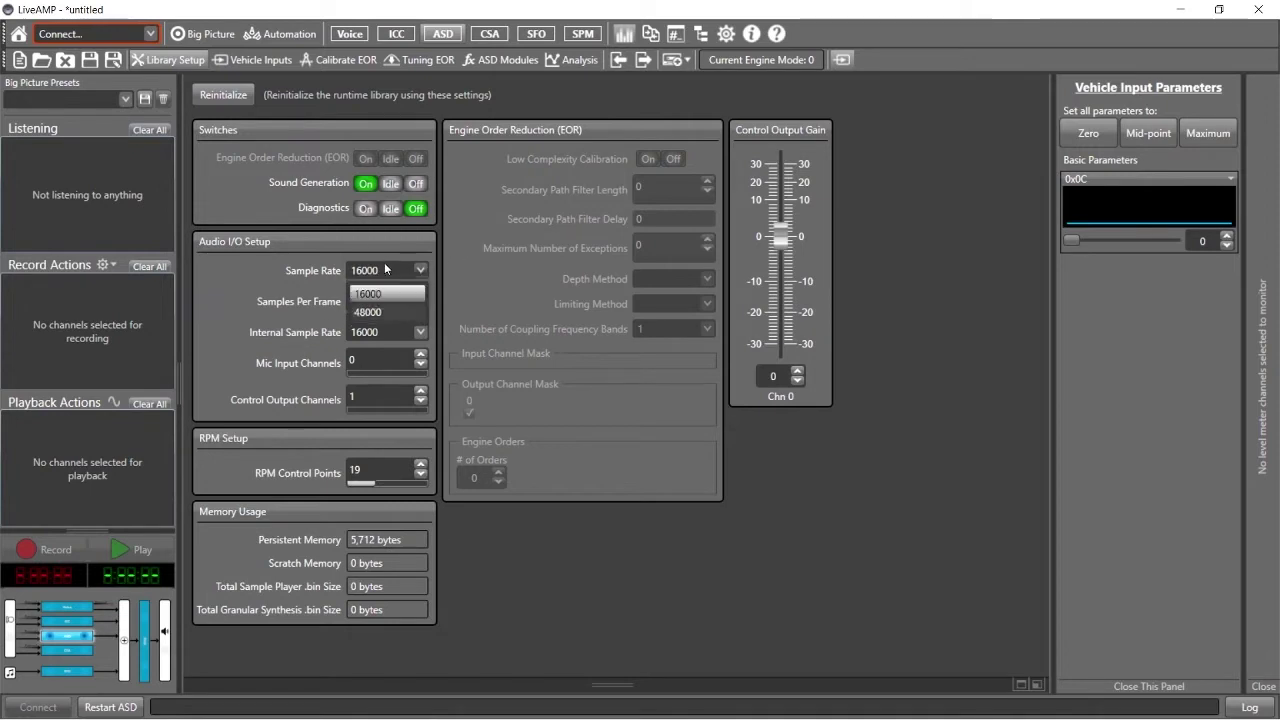
pyautogui.click(372, 302)
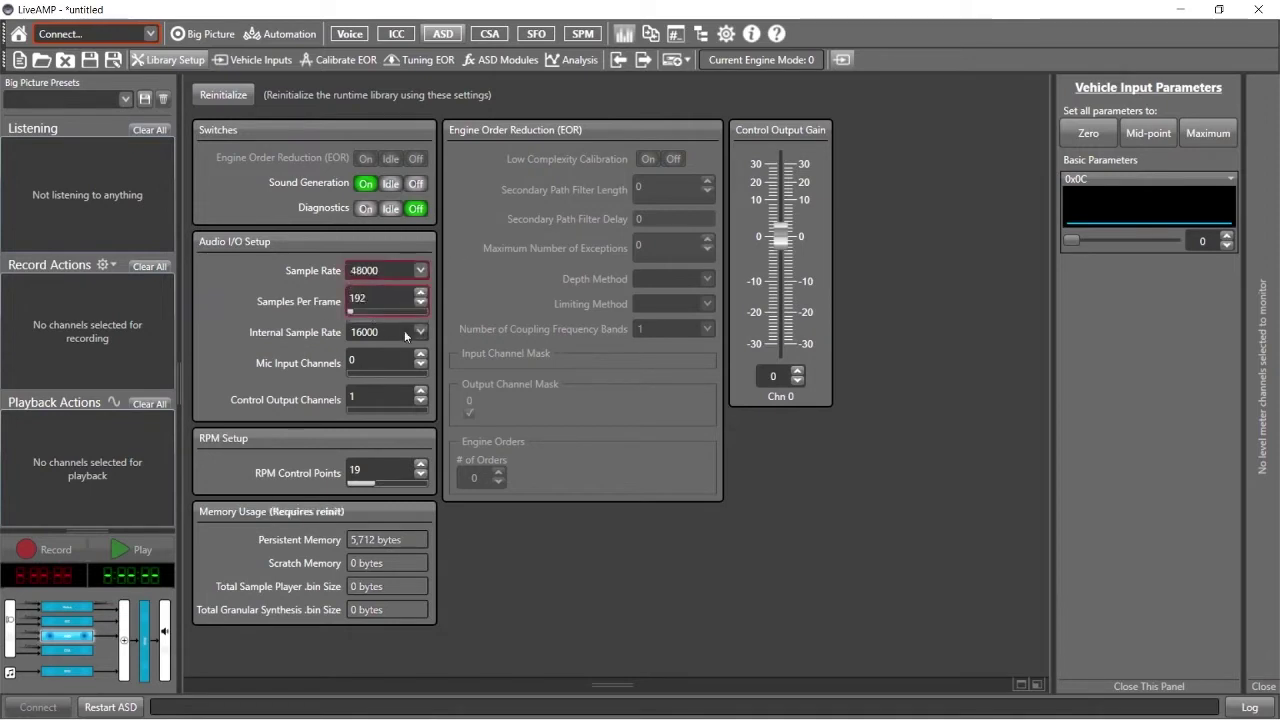
pyautogui.click(404, 330)
pyautogui.click(378, 373)
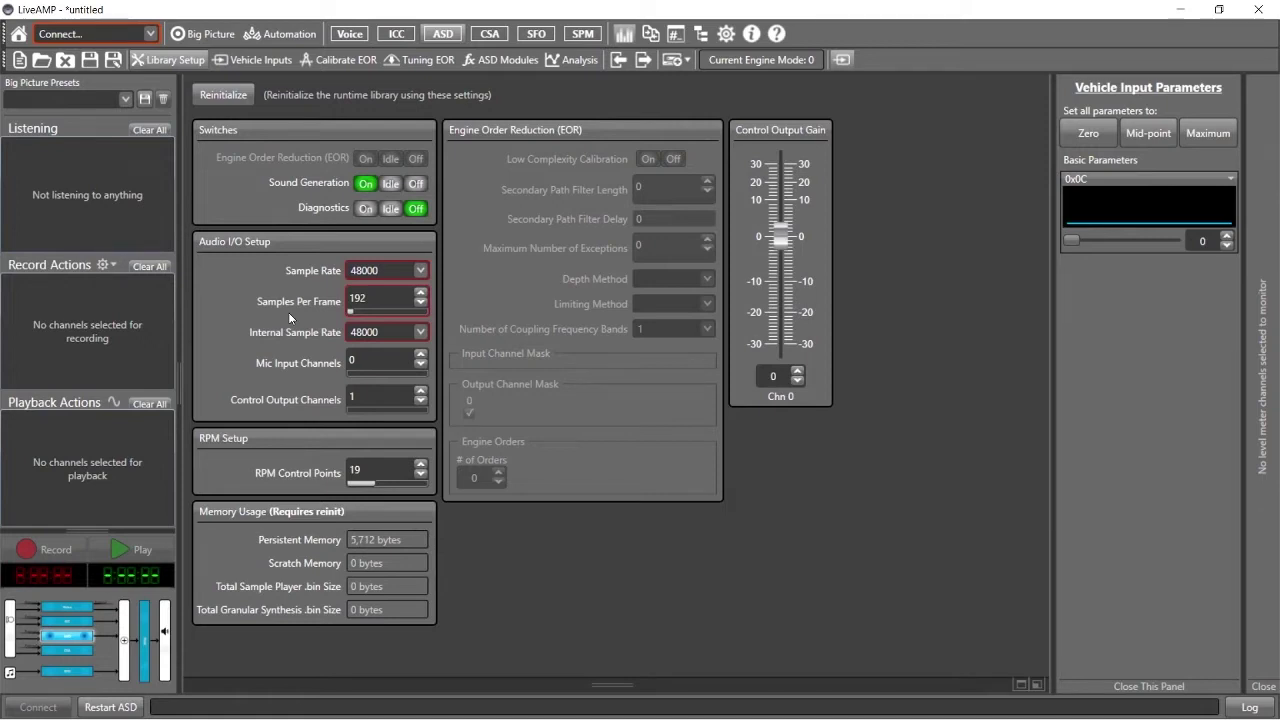
pyautogui.click(228, 94)
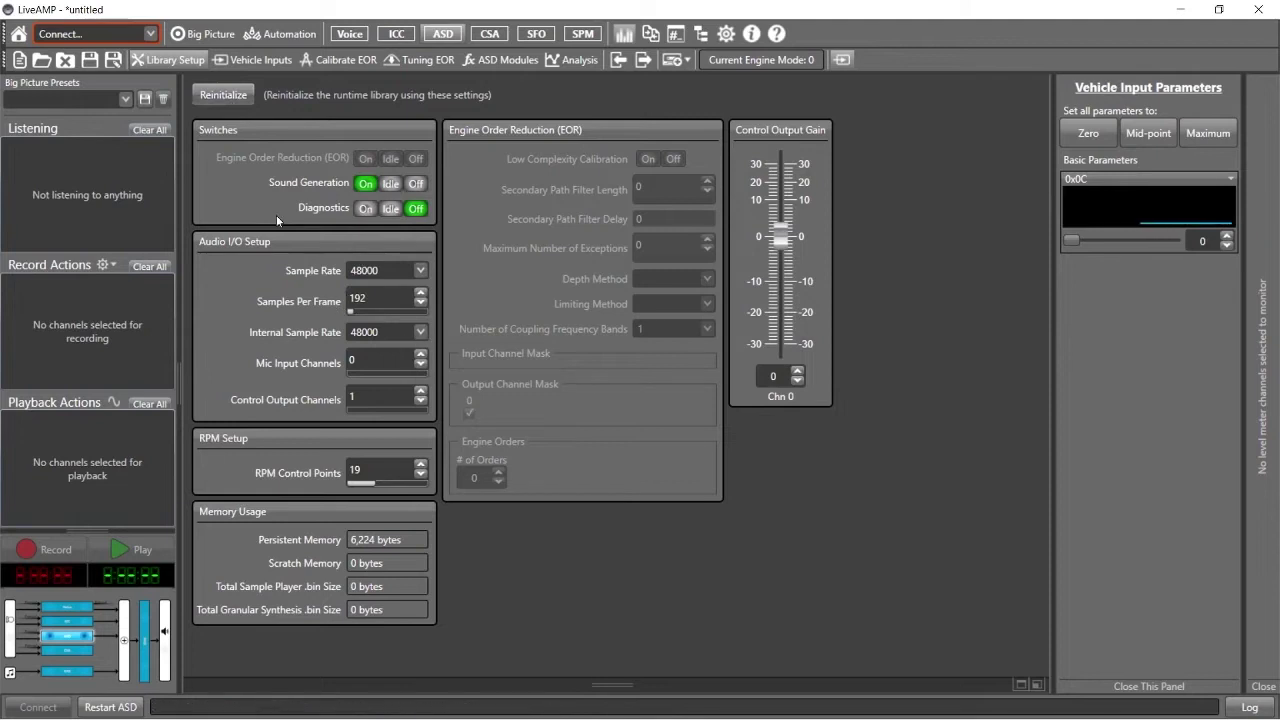
# - Give vehicle input 0x0C the textual description RPM and save it
pyautogui.click(254, 62)
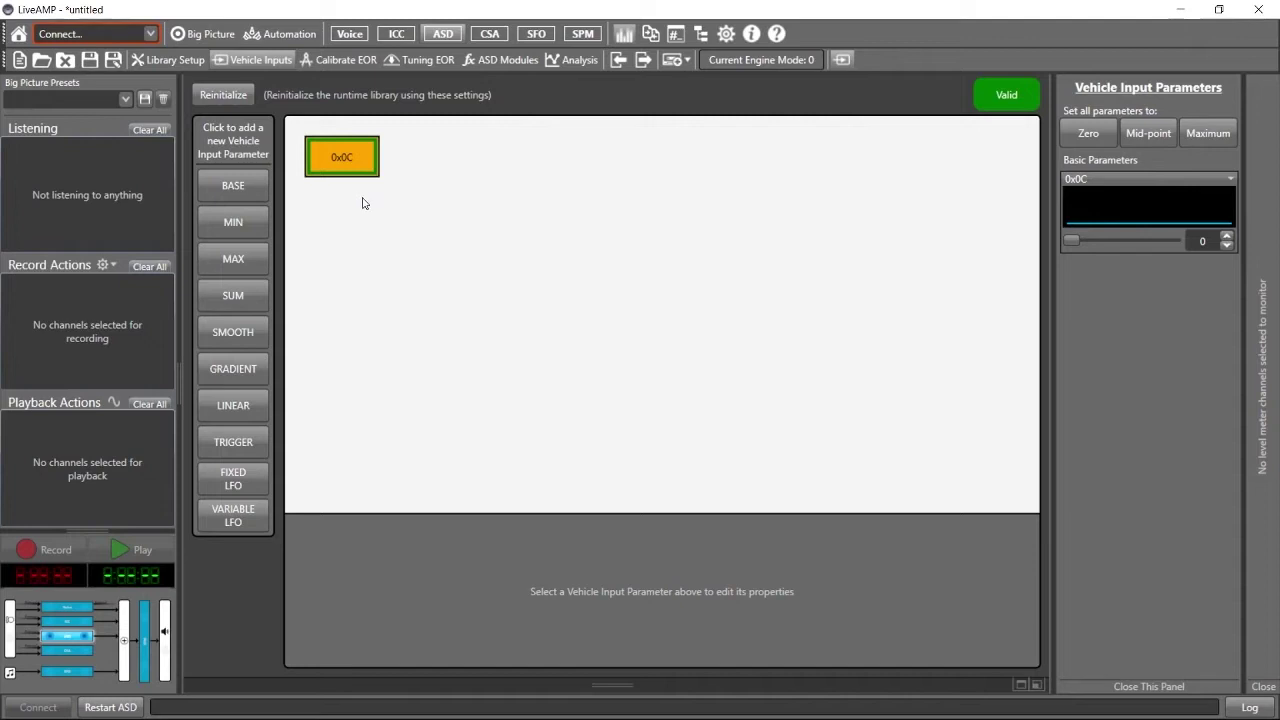
pyautogui.click(345, 165)
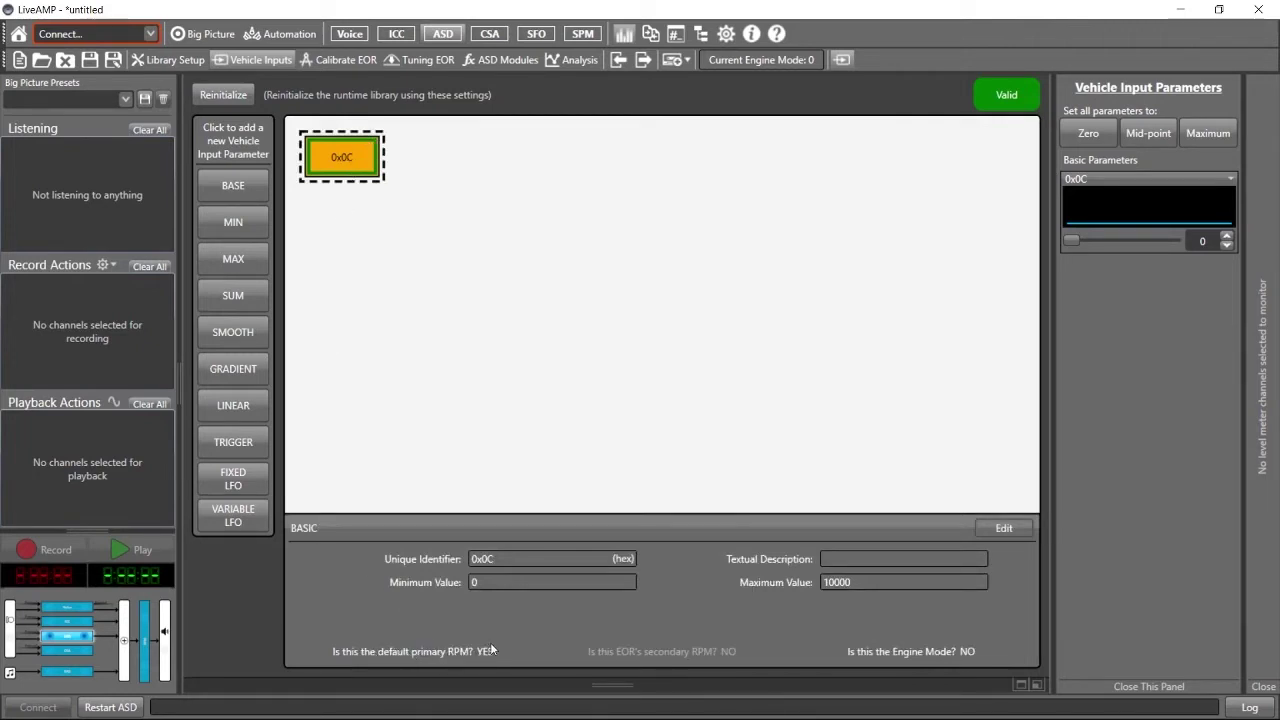
pyautogui.click(1003, 528)
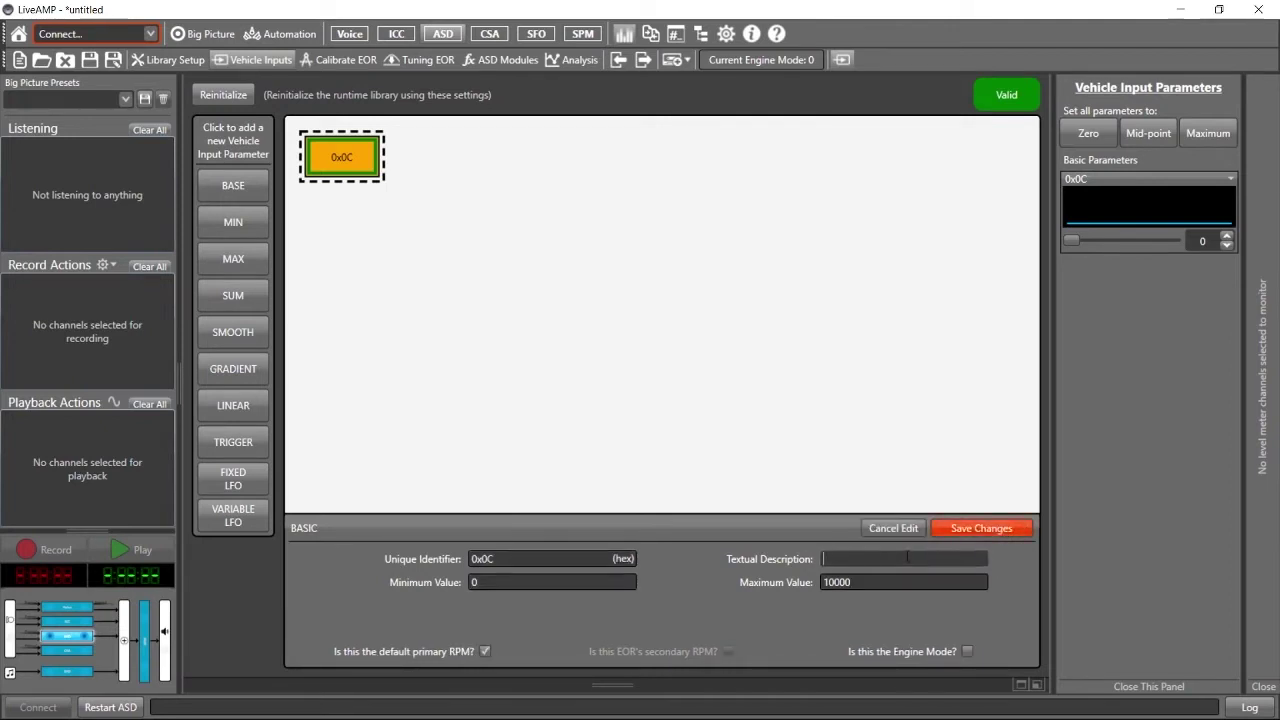
pyautogui.write('RPM')
pyautogui.click(530, 559)
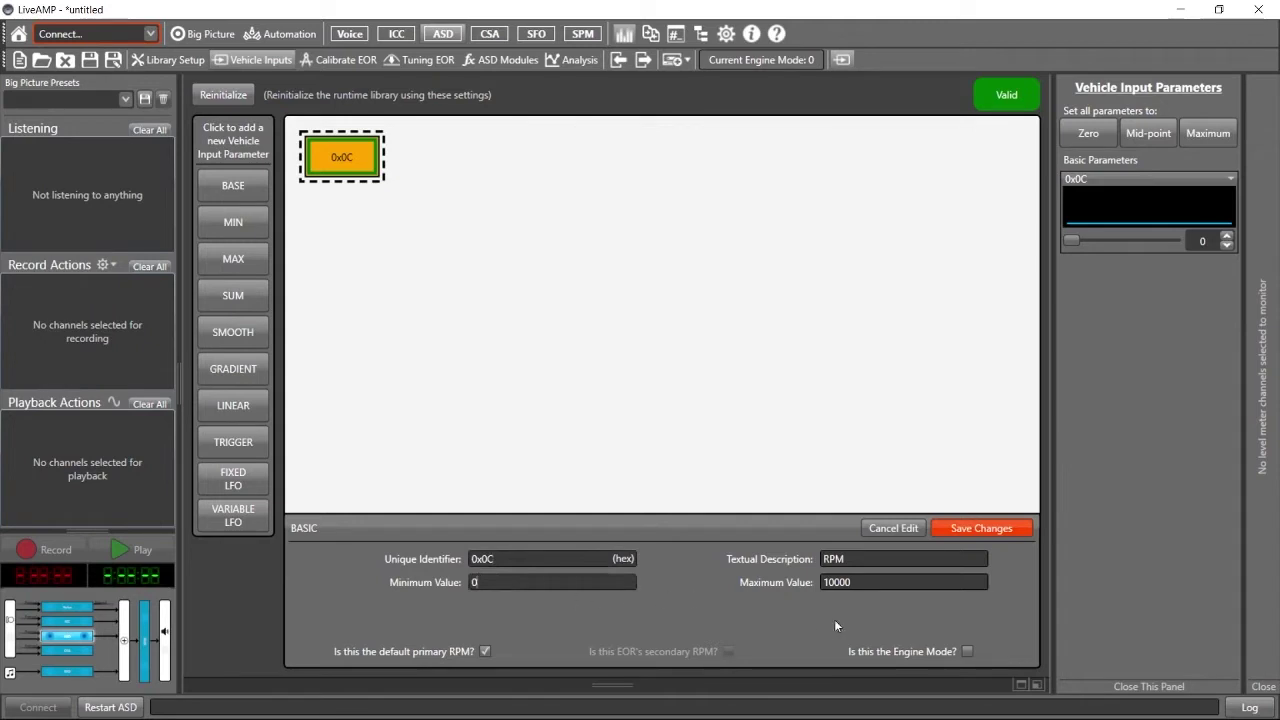
pyautogui.click(872, 583)
pyautogui.click(974, 533)
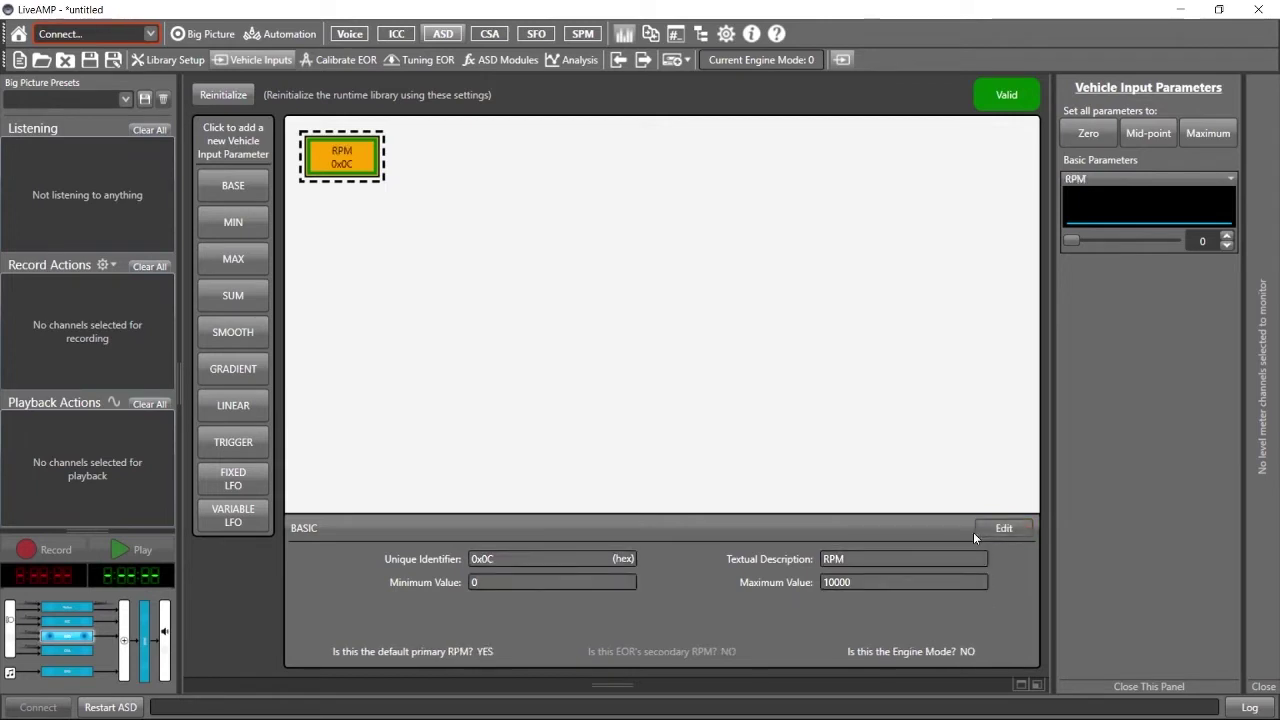
# - Add a Throttle vehicle input with ID 0x11 and range 0–100, then reinitialize to Valid
pyautogui.click(247, 192)
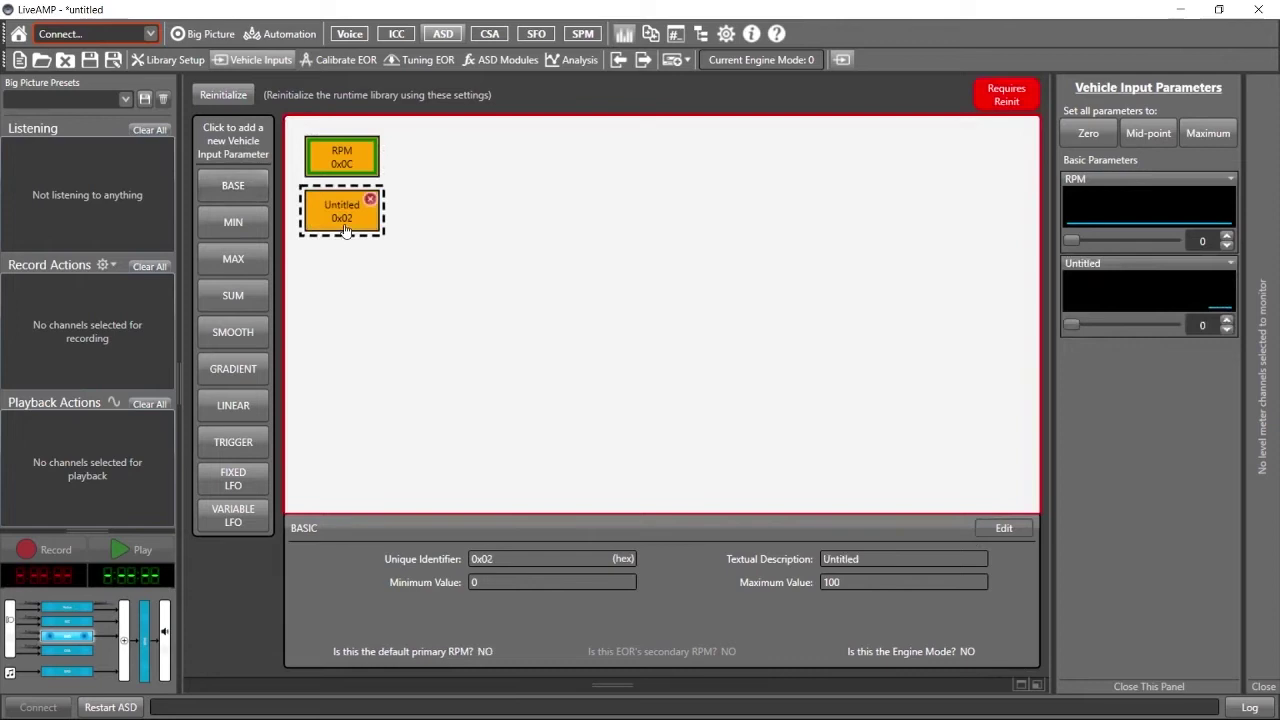
pyautogui.click(1003, 528)
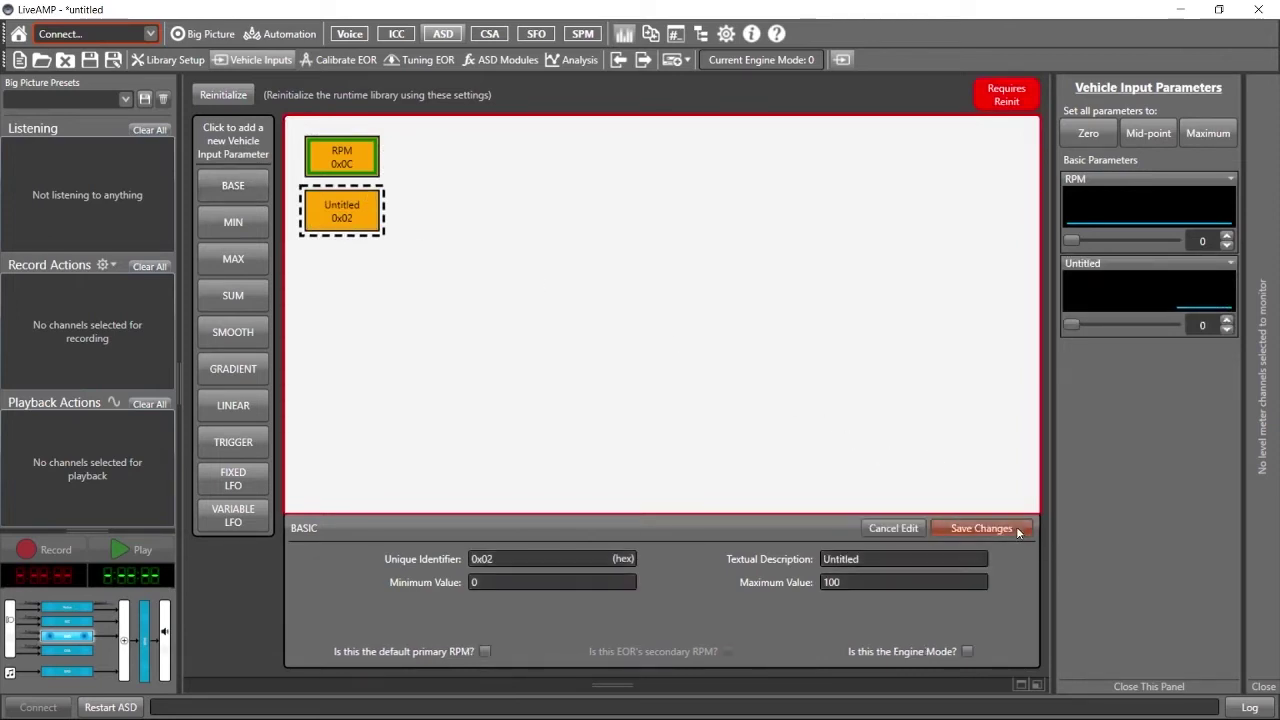
pyautogui.doubleClick(891, 558)
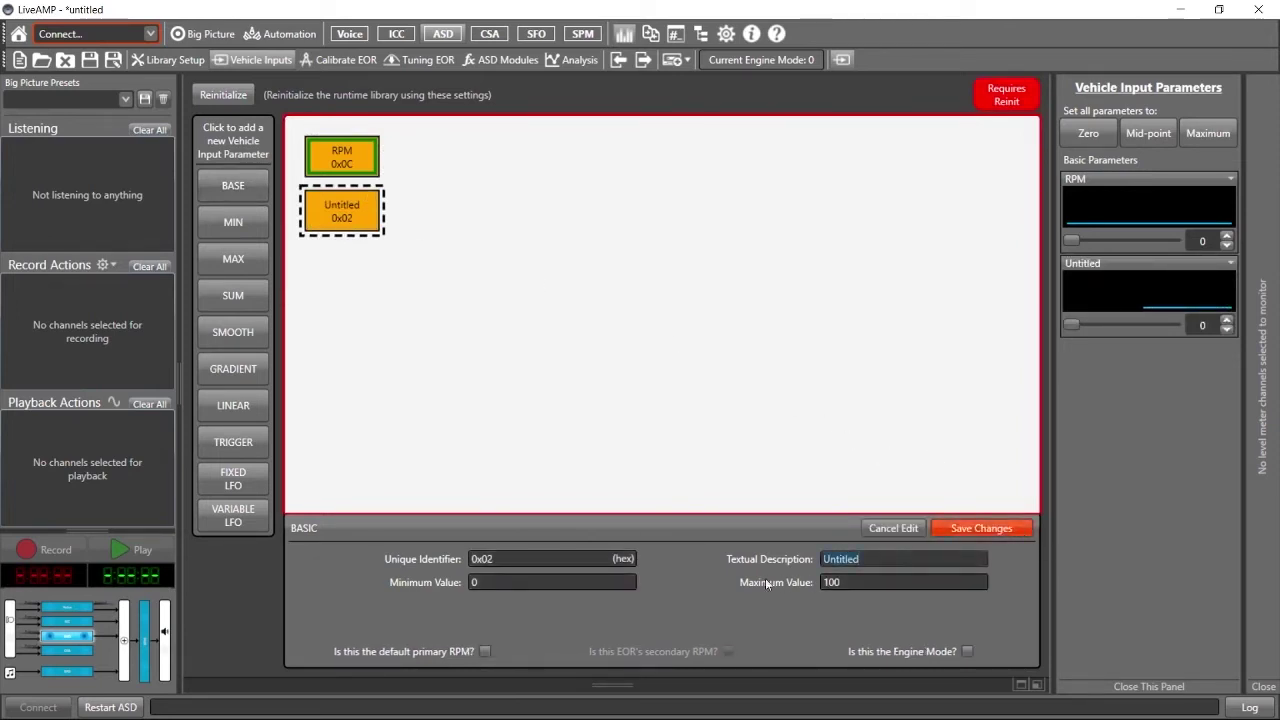
pyautogui.write('Throttle')
pyautogui.click(531, 559)
pyautogui.press('BackSpace')
pyautogui.press('BackSpace')
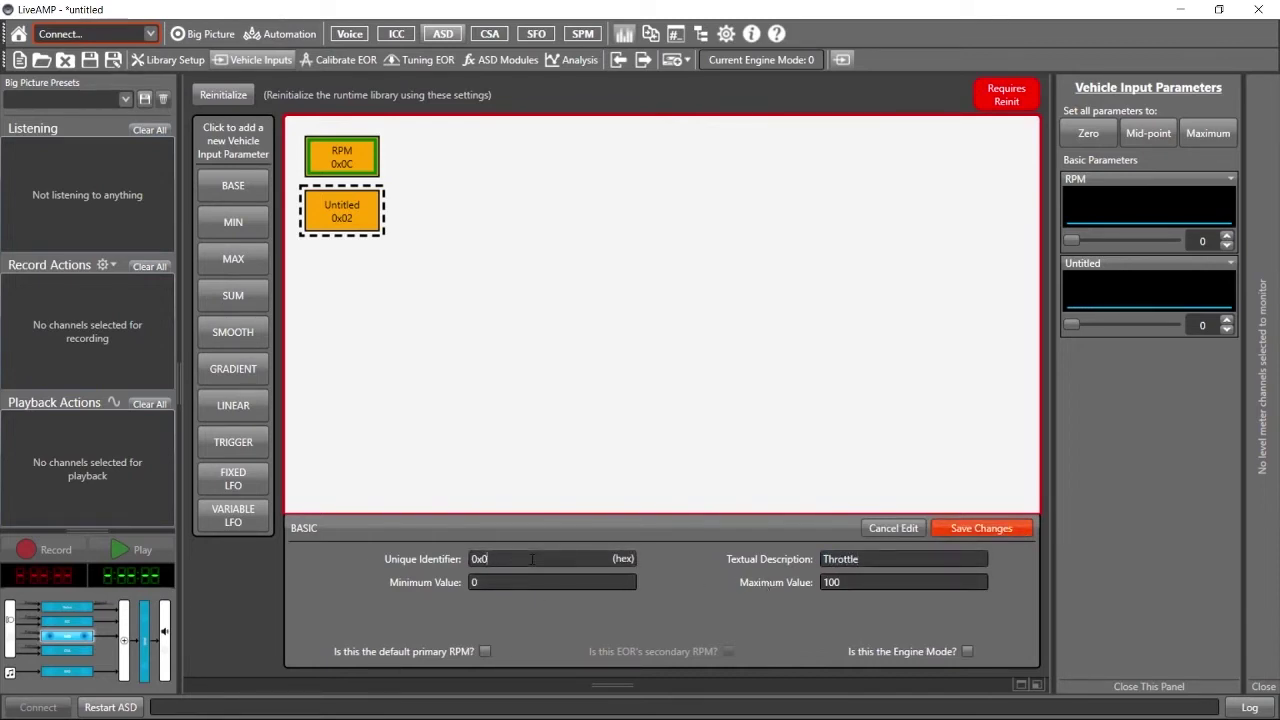
pyautogui.write('11')
pyautogui.click(512, 583)
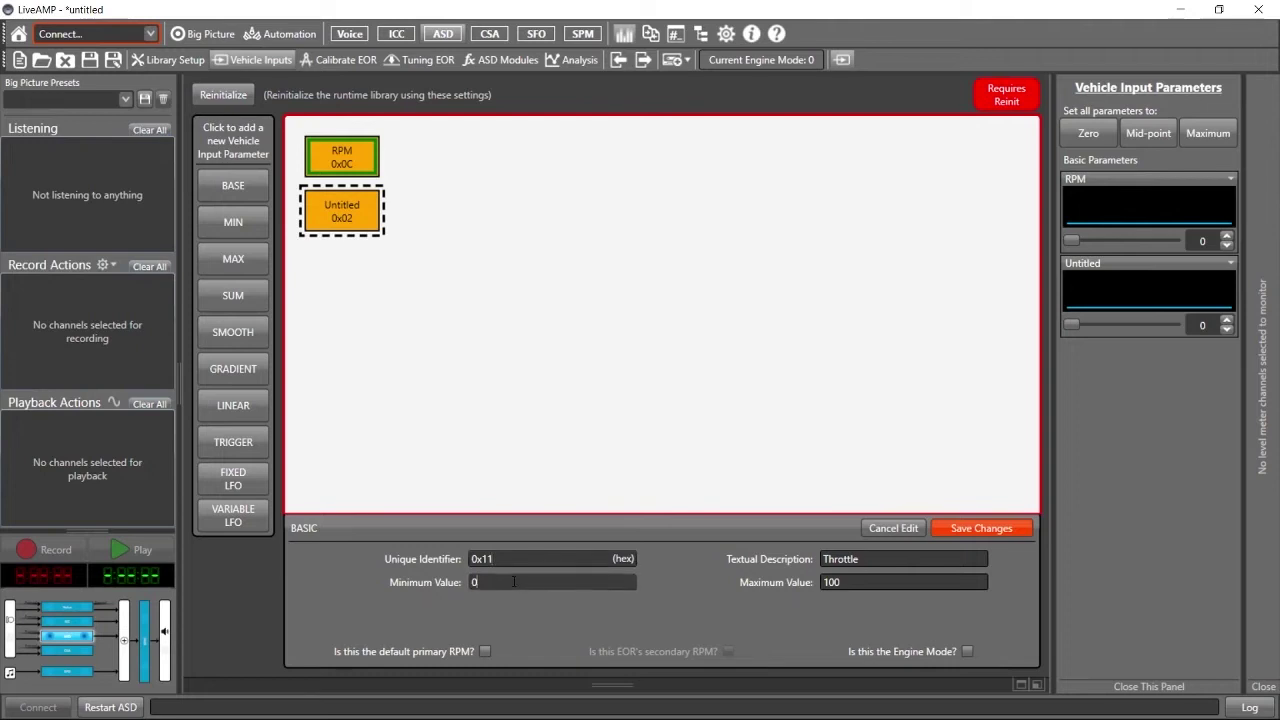
pyautogui.click(889, 581)
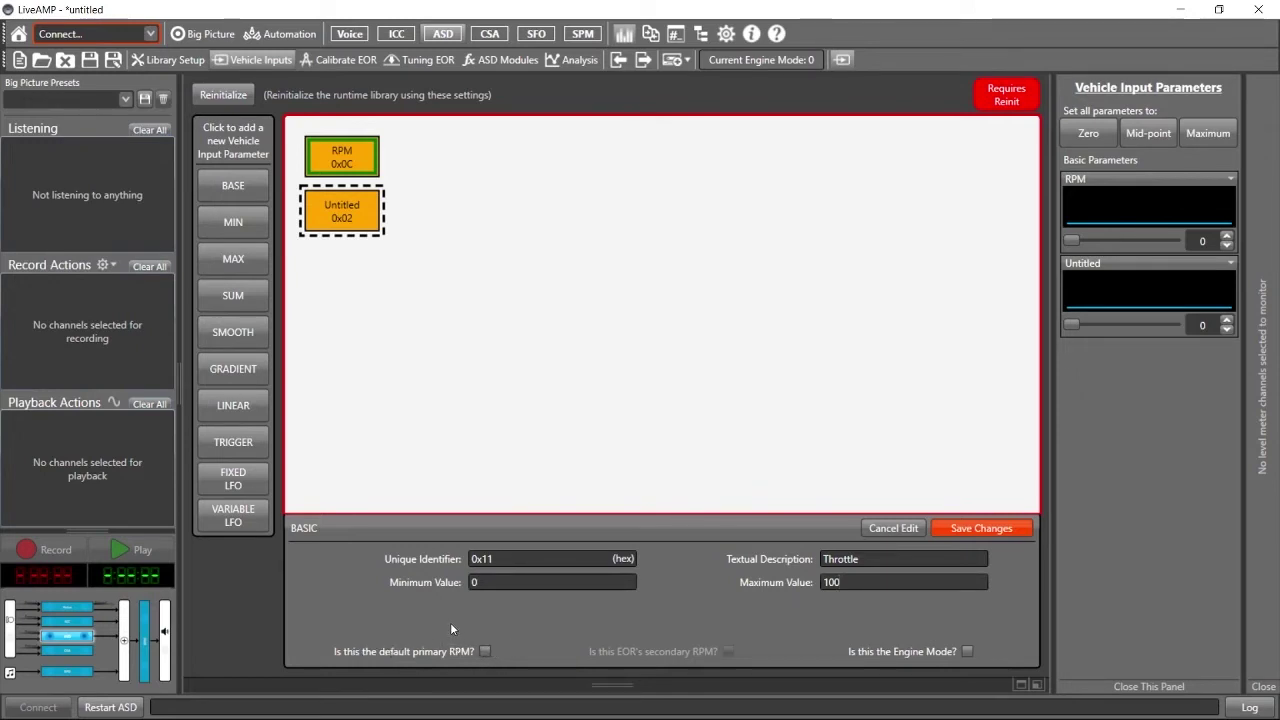
pyautogui.click(993, 532)
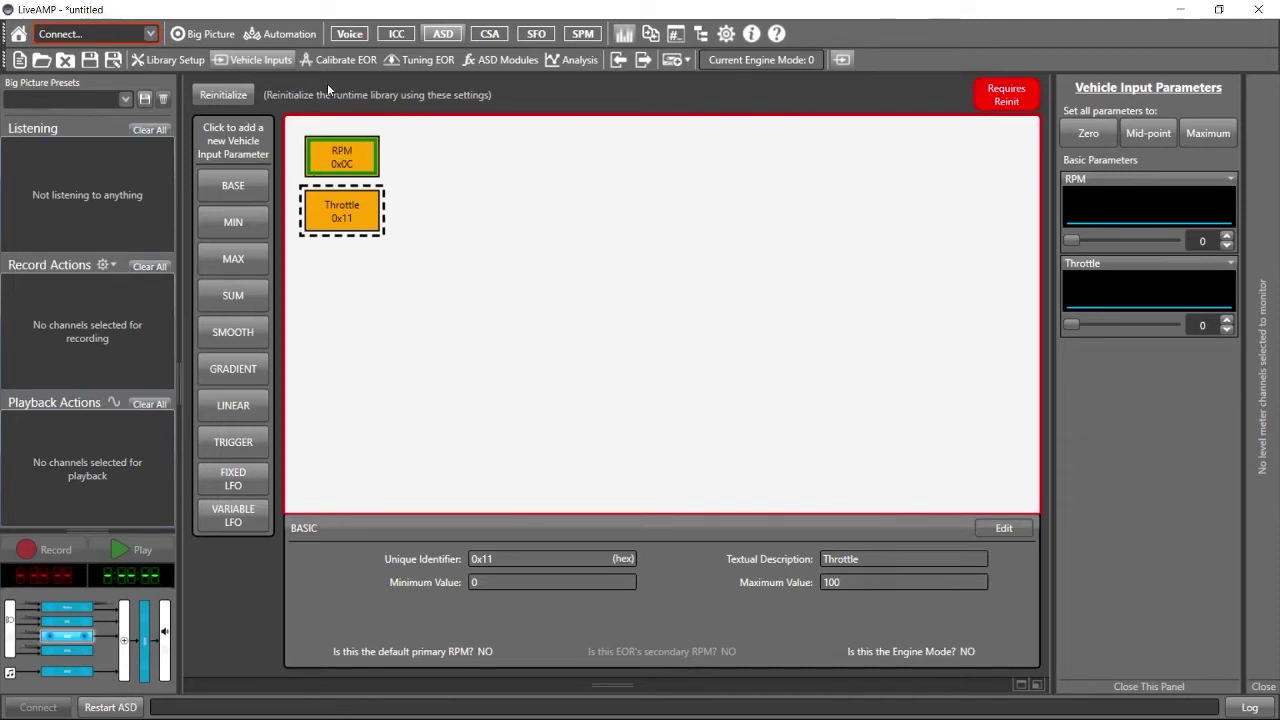
pyautogui.click(228, 94)
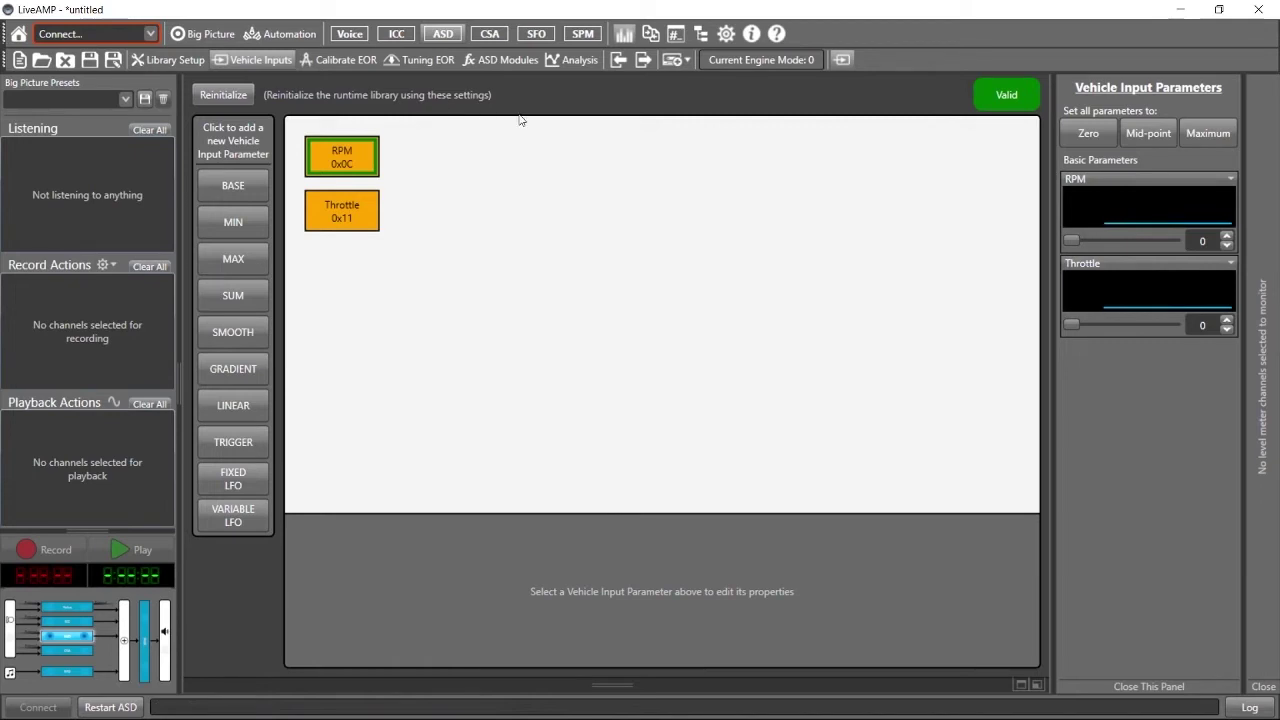
# - Drop an Output module from Routing onto the ASD Modules canvas, then return to Library Setup
pyautogui.click(505, 60)
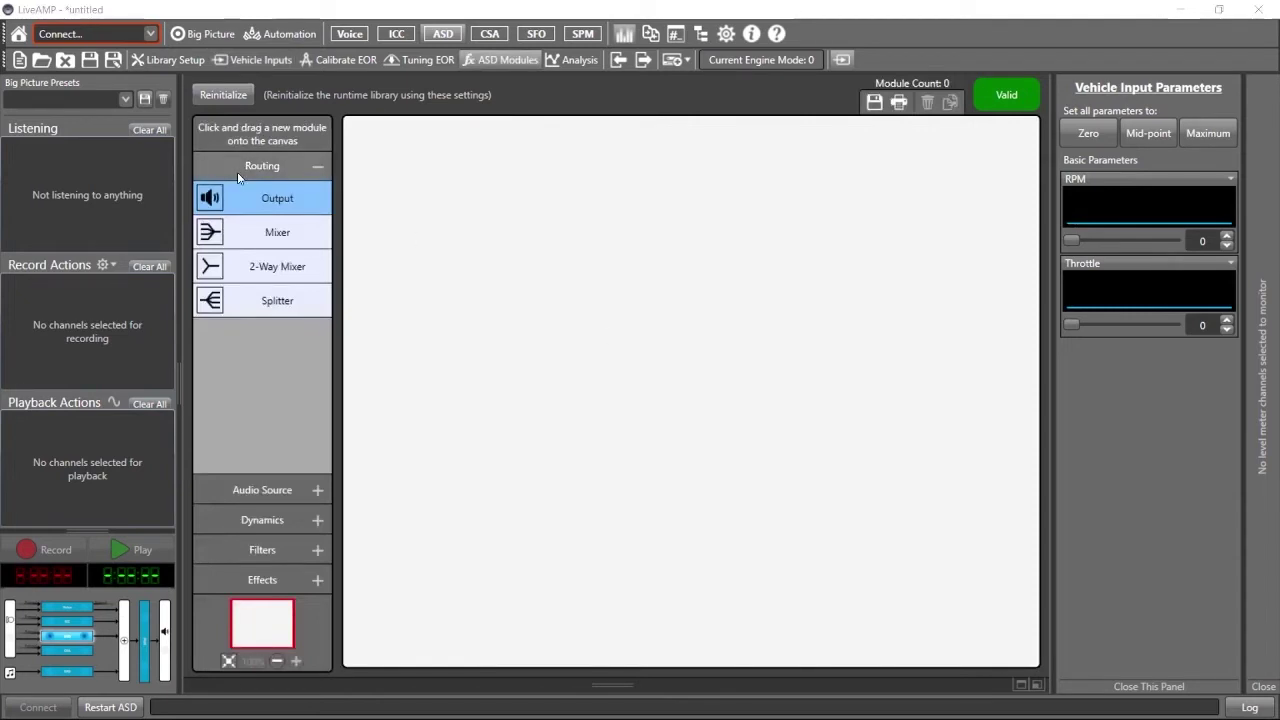
pyautogui.moveTo(268, 197); pyautogui.dragTo(770, 248)
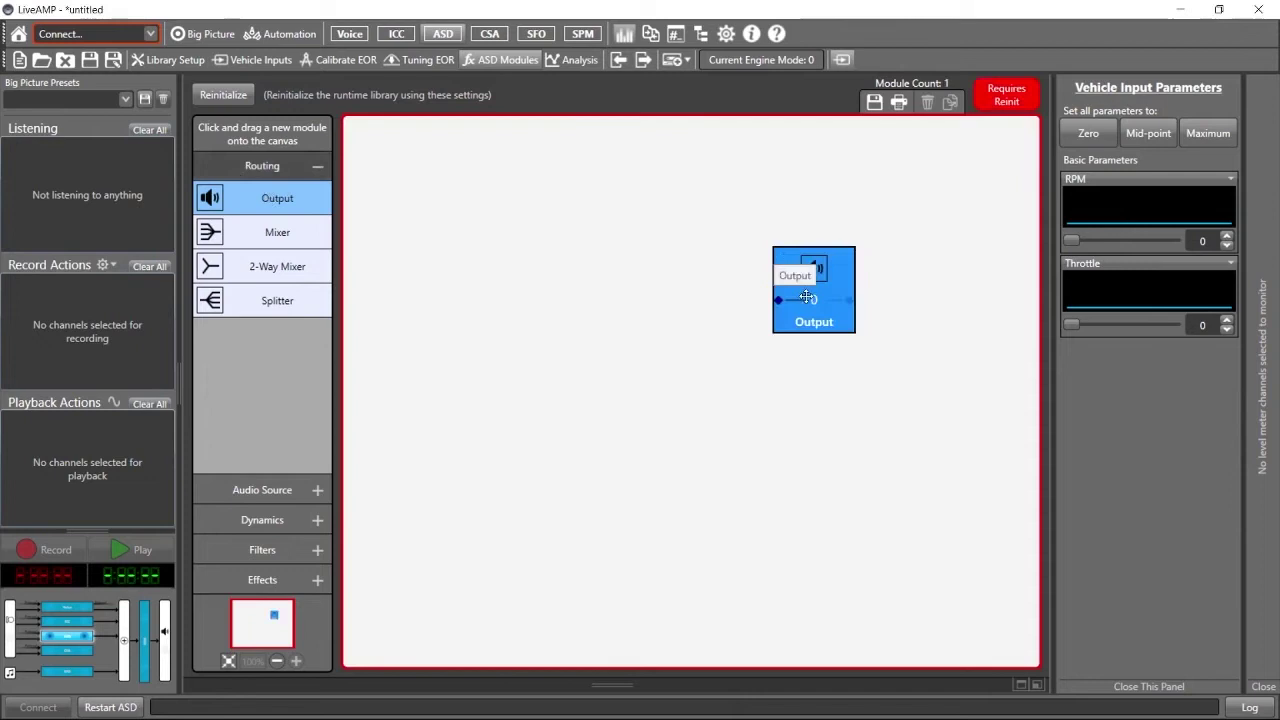
pyautogui.moveTo(800, 295); pyautogui.dragTo(813, 274)
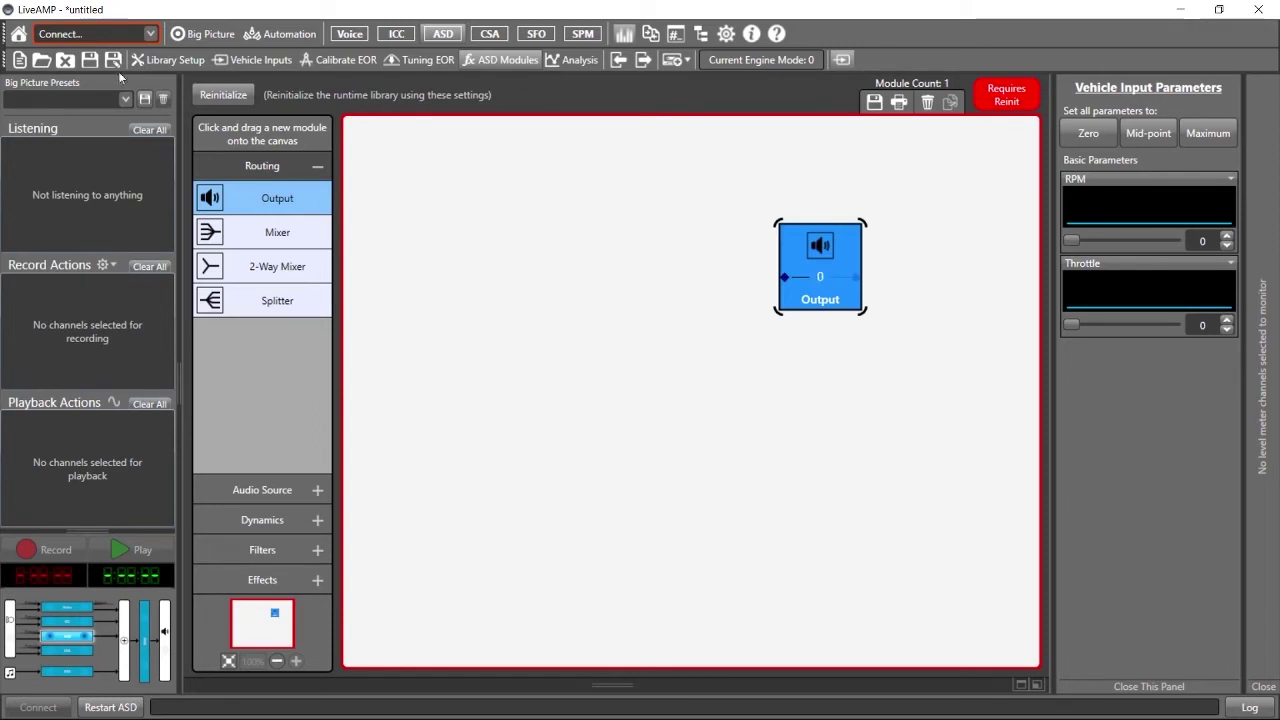
pyautogui.click(162, 62)
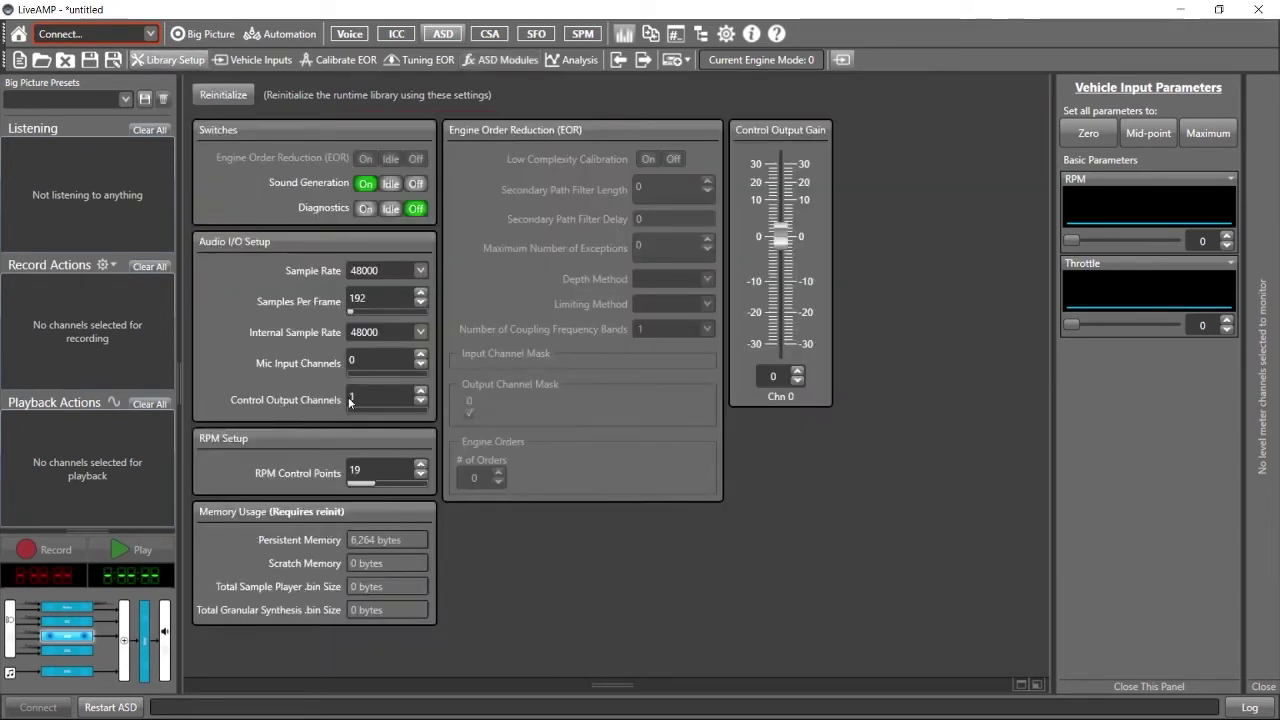
# - Step Control Output Channels up to 5 and back to 1, then return to ASD Modules
pyautogui.click(424, 396)
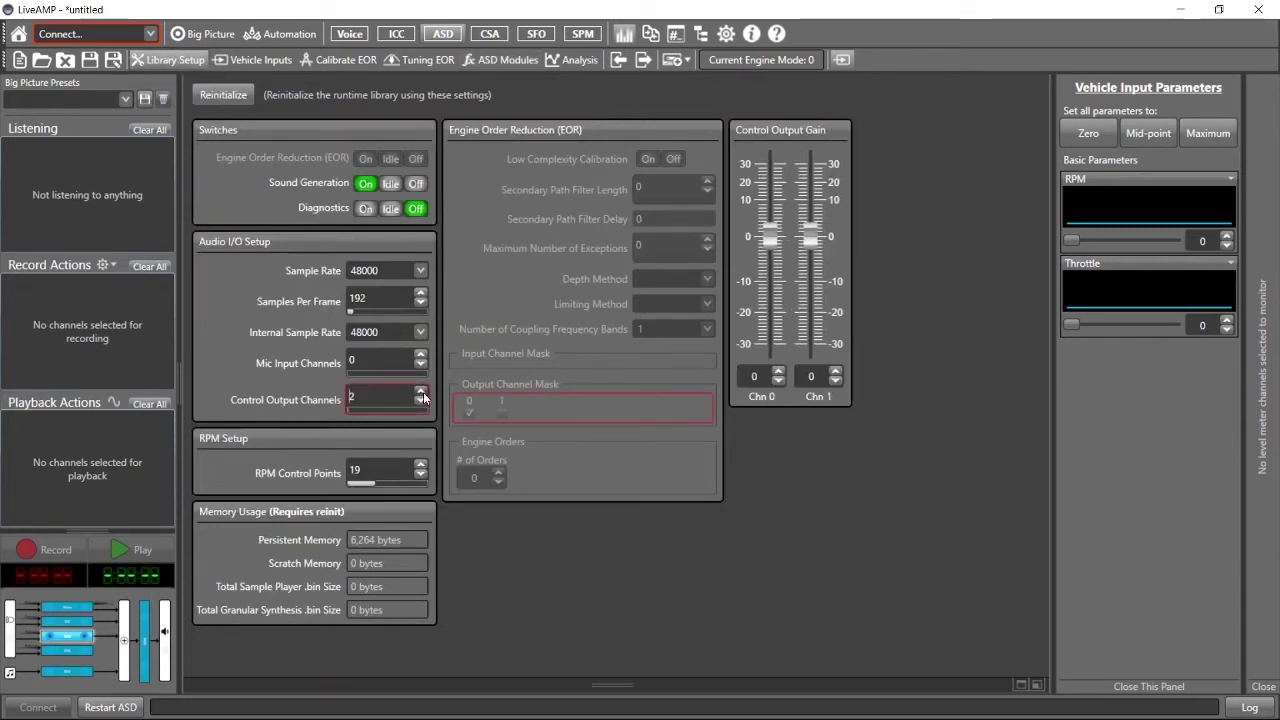
pyautogui.click(424, 393)
pyautogui.click(424, 393)
pyautogui.click(424, 393)
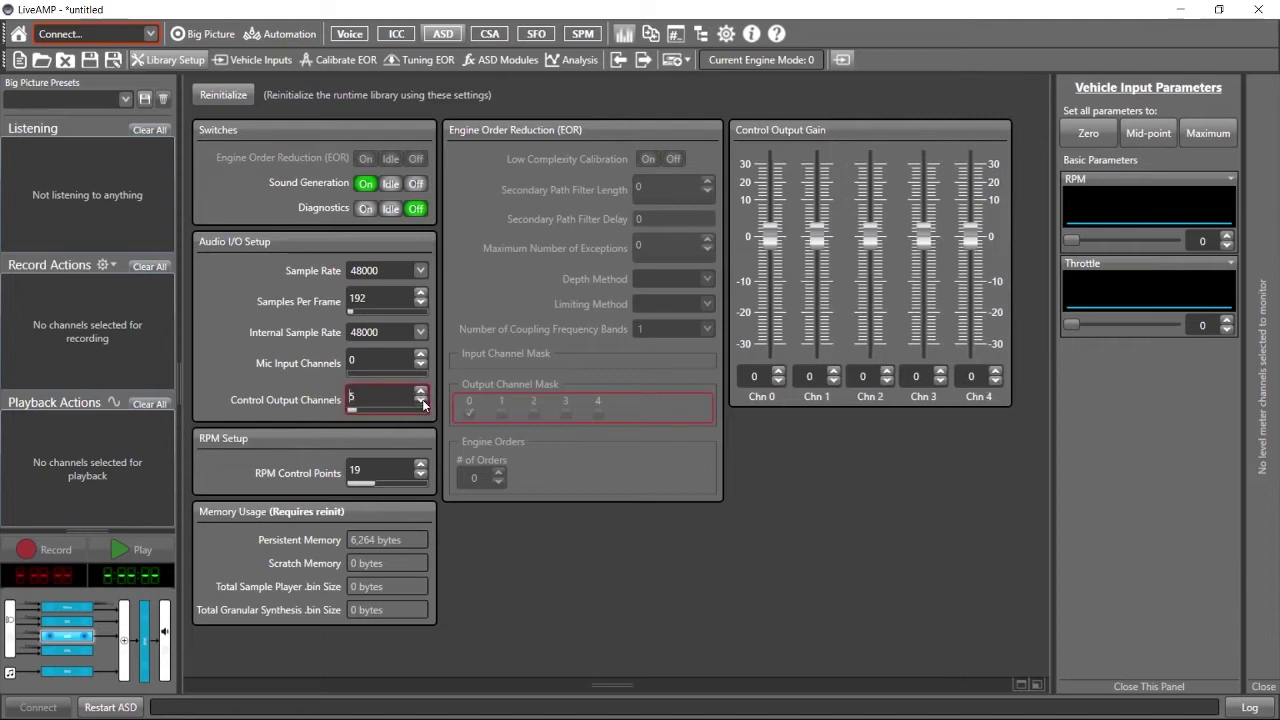
pyautogui.click(424, 404)
pyautogui.click(424, 404)
pyautogui.click(424, 404)
pyautogui.click(424, 404)
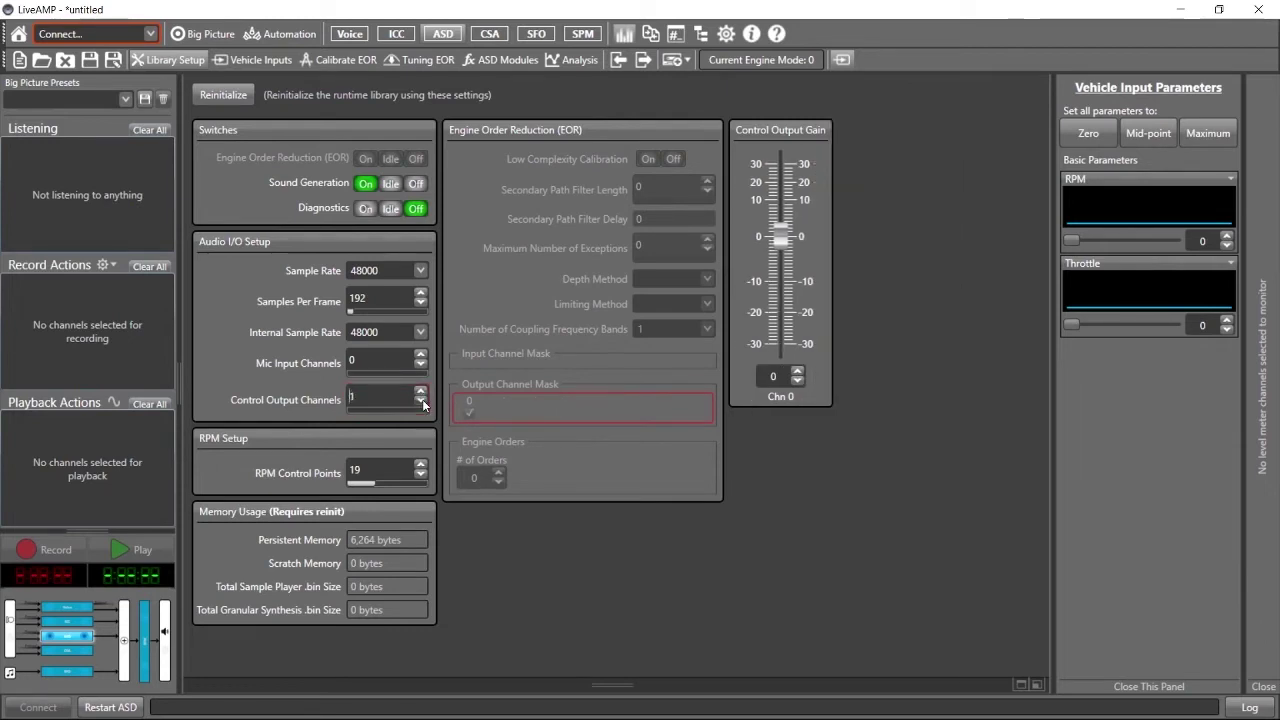
pyautogui.click(508, 60)
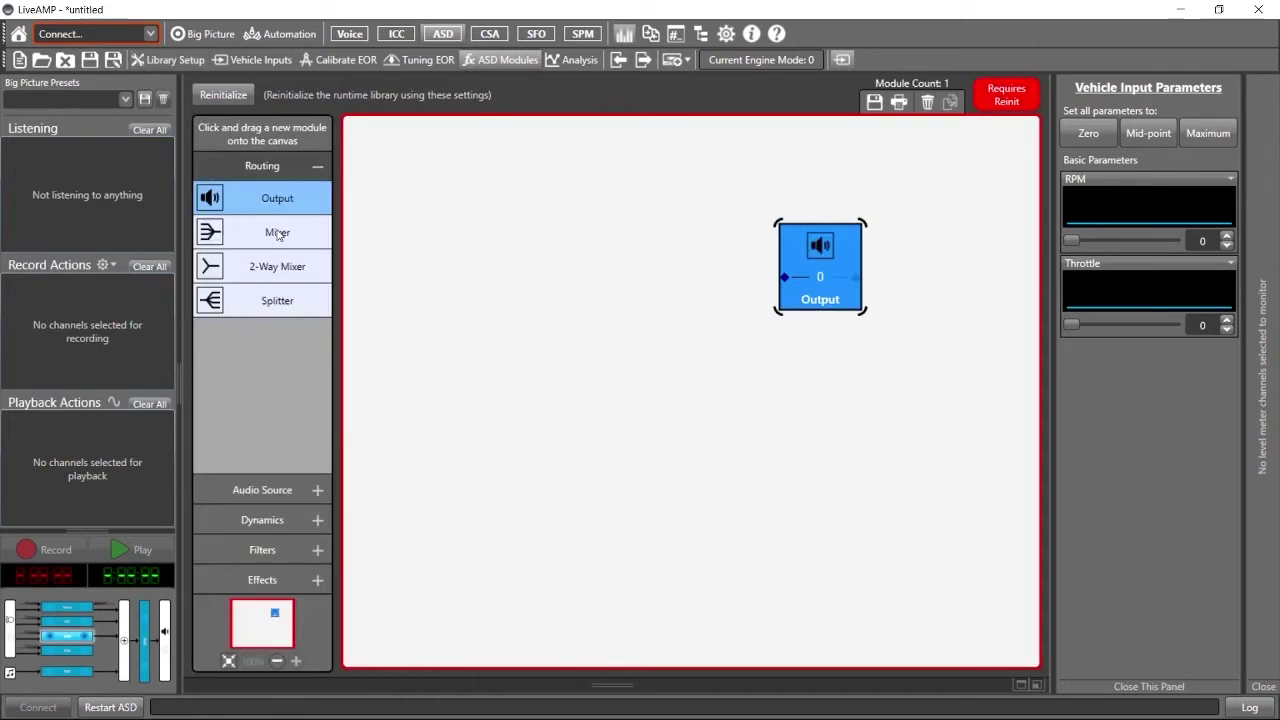
# - Add a Mixer wired into Output, then place a Sine Fixed Hz tone generator from Audio Source
pyautogui.moveTo(277, 233); pyautogui.dragTo(669, 248)
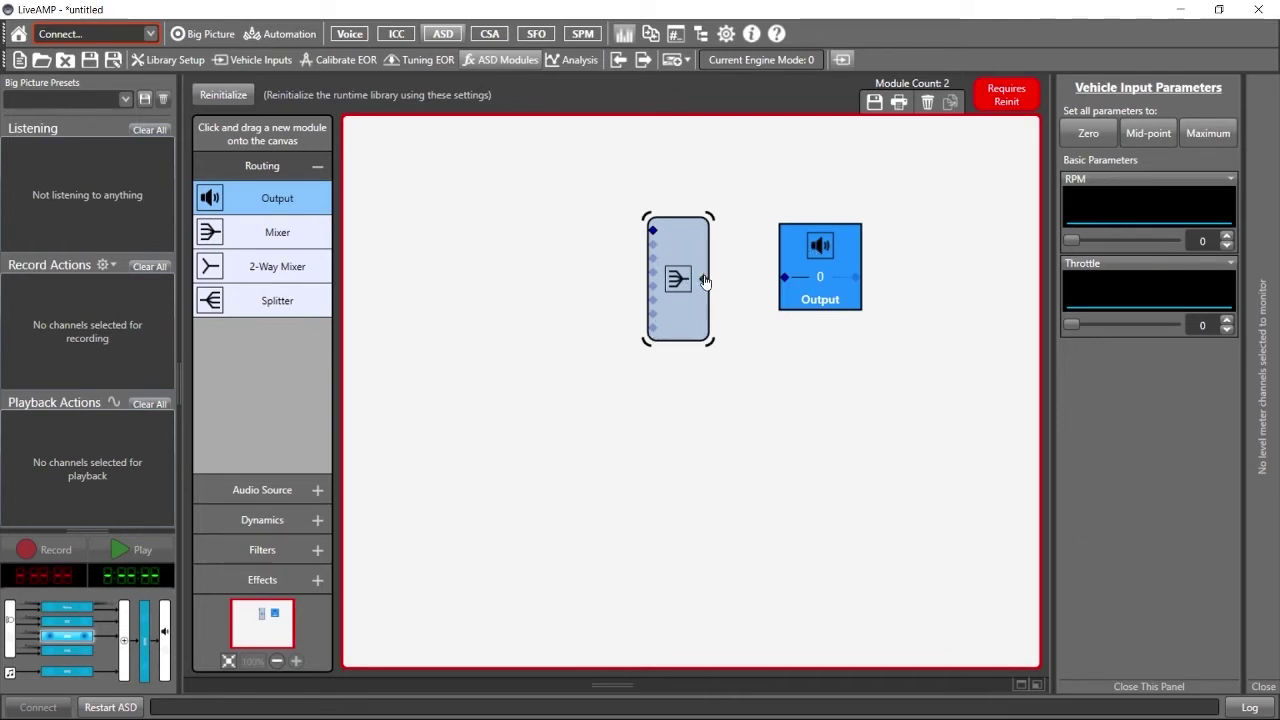
pyautogui.moveTo(704, 281); pyautogui.dragTo(782, 277)
pyautogui.click(285, 489)
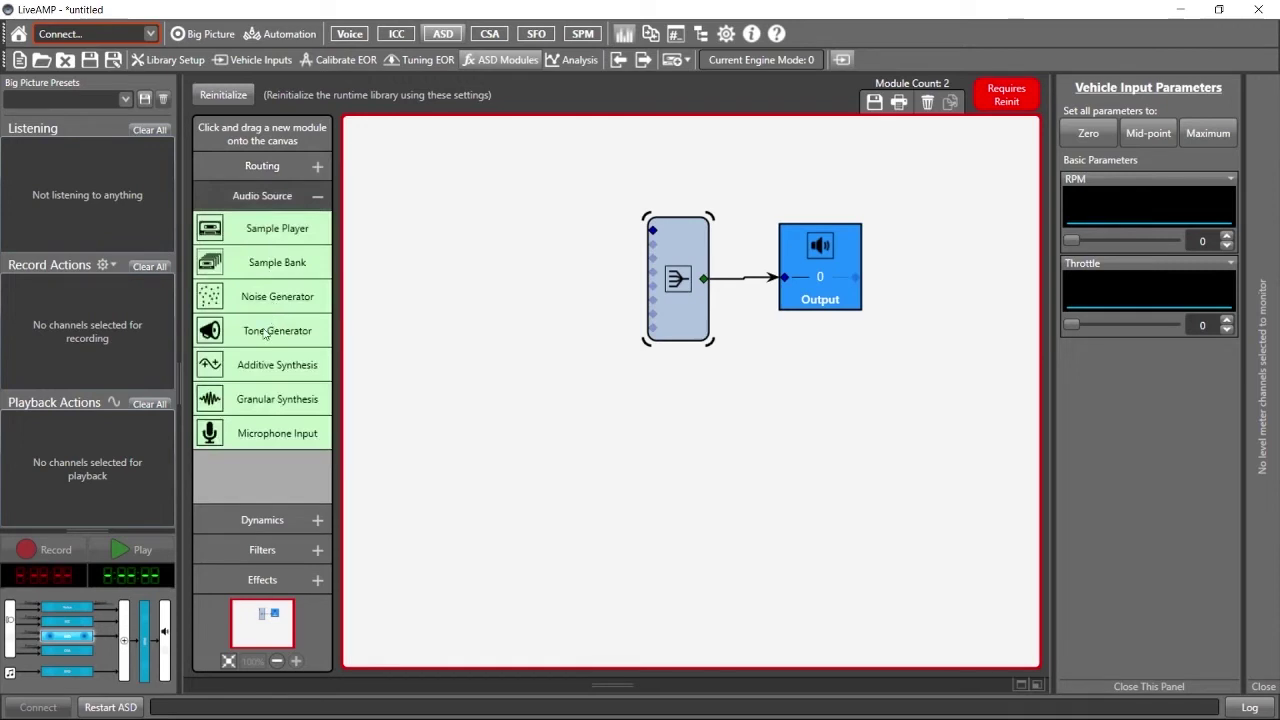
pyautogui.moveTo(265, 334); pyautogui.dragTo(428, 247)
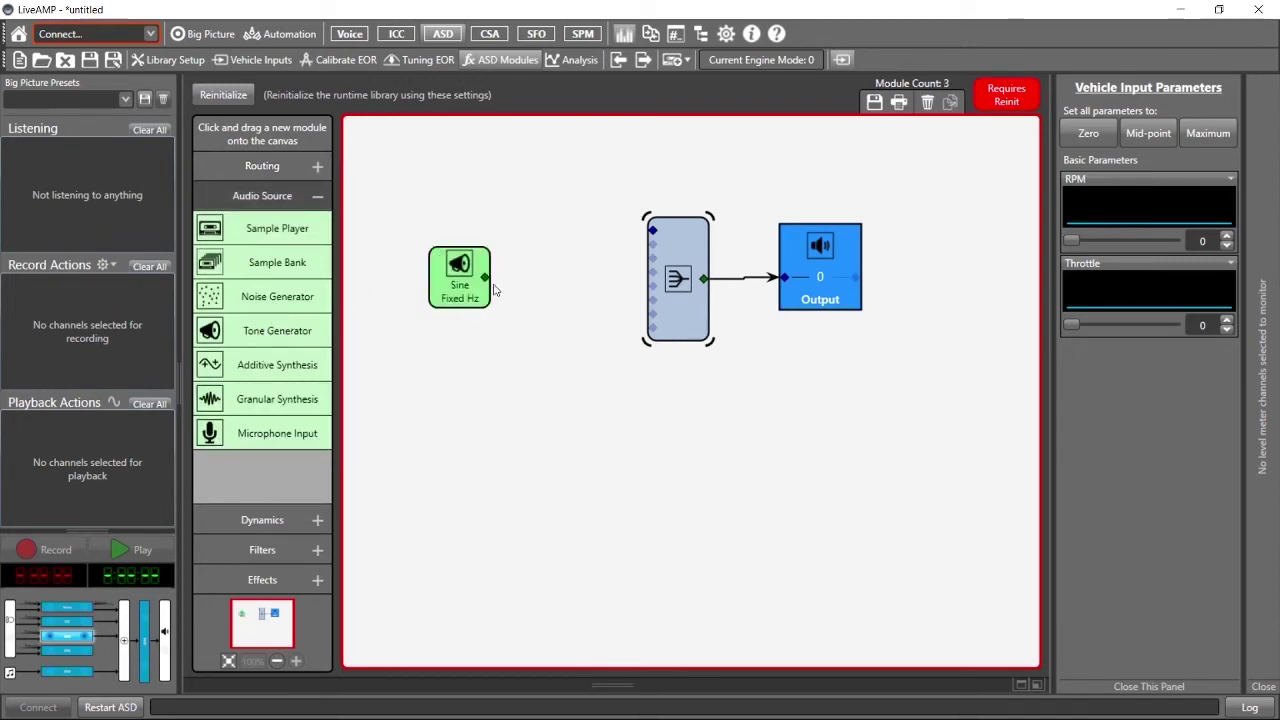
# - Wire the Sine tone's output into the Mixer's top input and reinitialize to Valid
pyautogui.moveTo(486, 280); pyautogui.dragTo(652, 229)
pyautogui.click(212, 98)
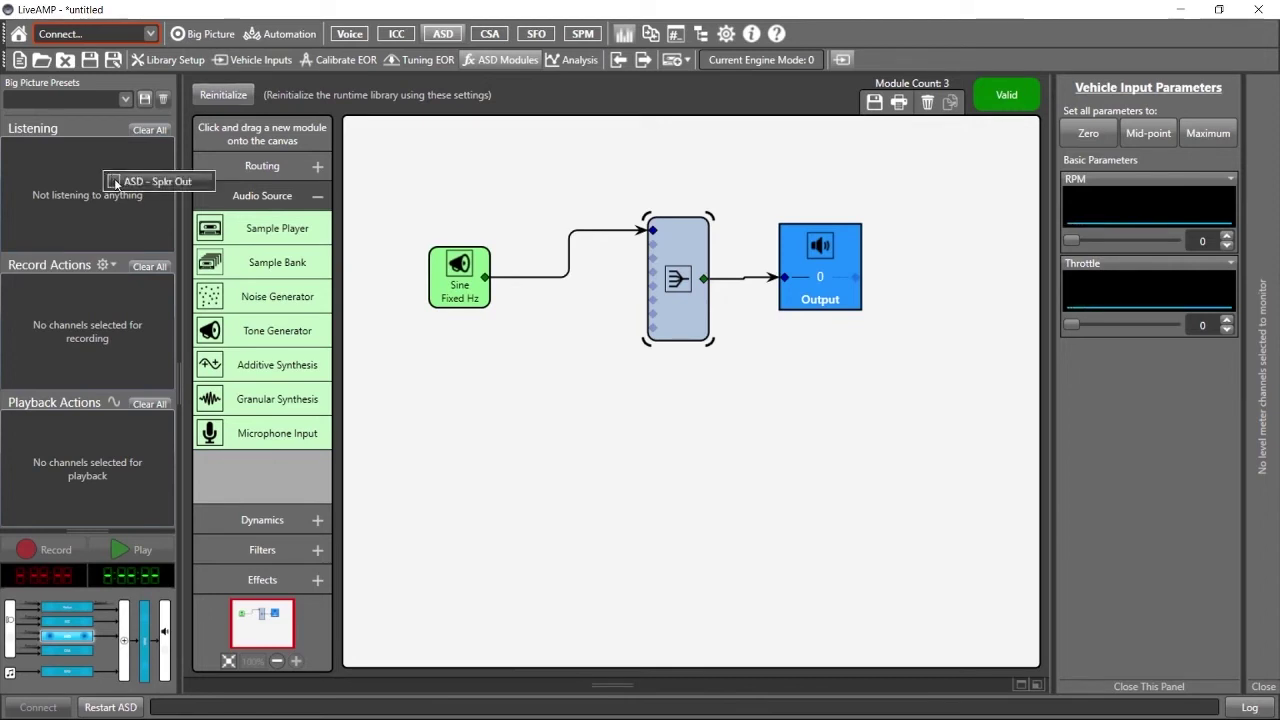
# - Monitor the ASD - Spkr Out channel, confirming its output device is OCTA-CAPTURE 1-2
pyautogui.click(114, 182)
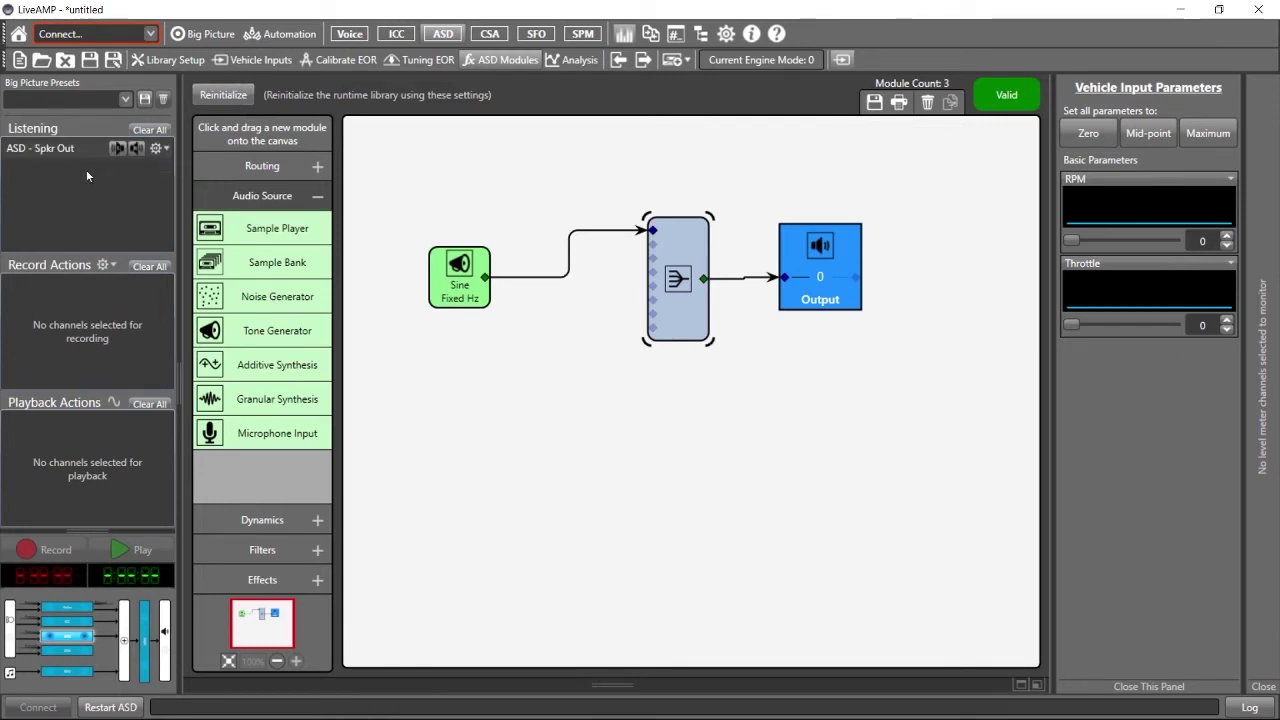
pyautogui.click(156, 148)
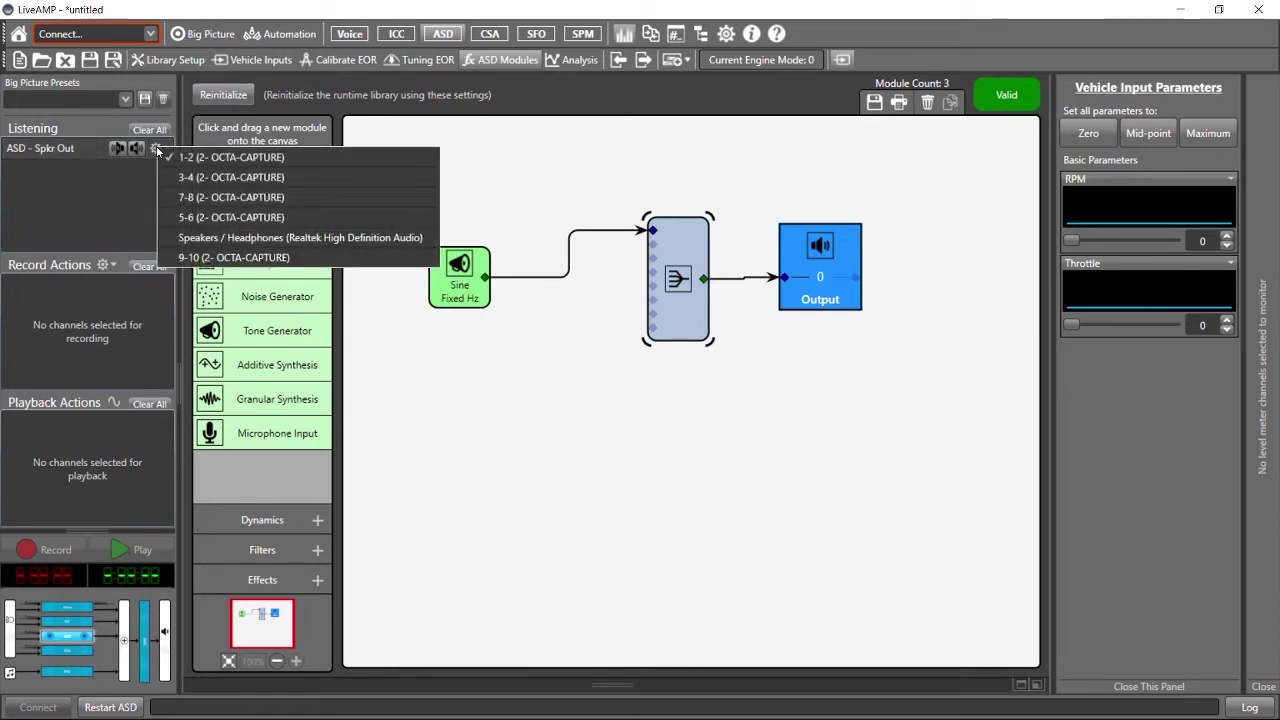
pyautogui.click(104, 201)
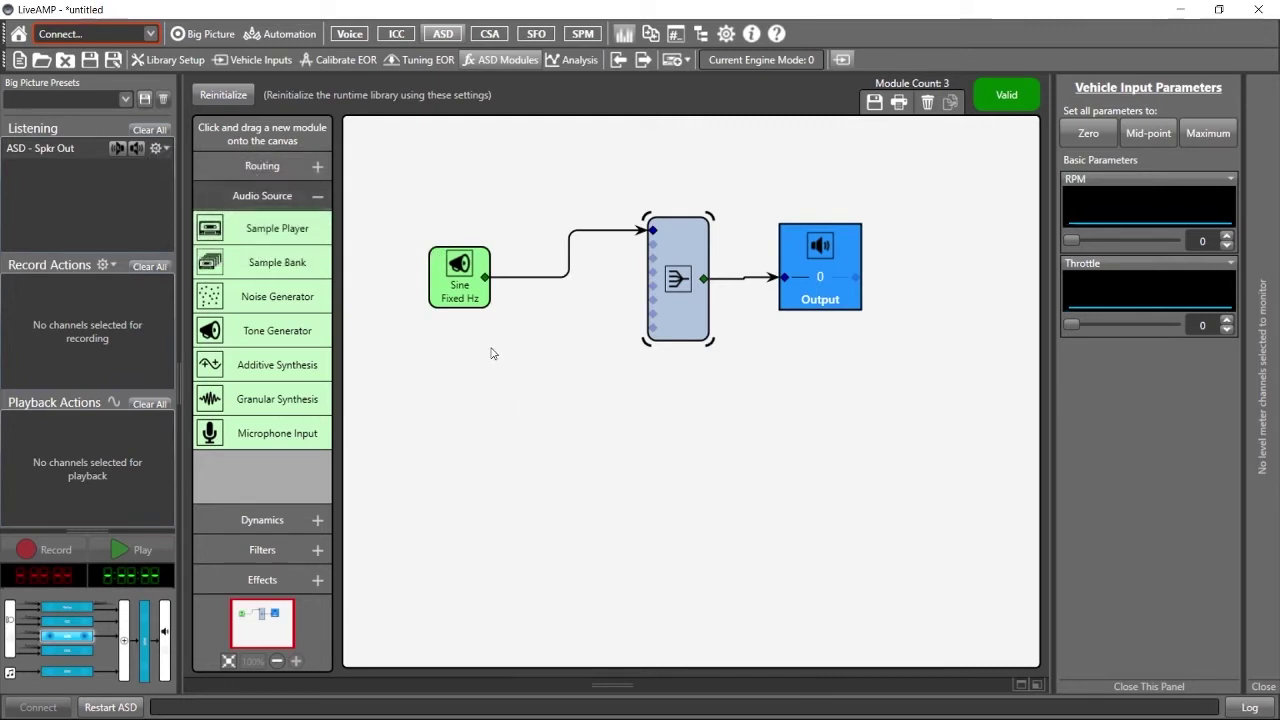
# - Set the Sine Fixed Hz generator's fixed frequency to 200 Hz and reopen its settings
pyautogui.doubleClick(463, 287)
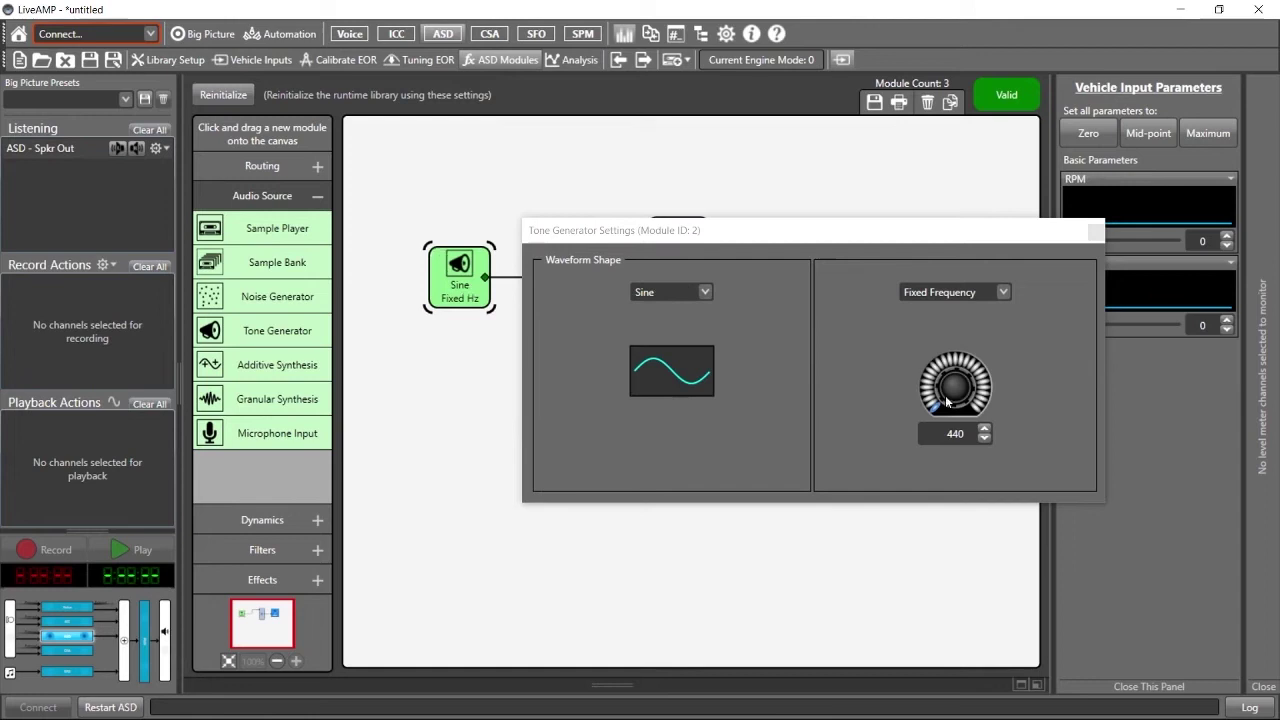
pyautogui.moveTo(945, 395); pyautogui.dragTo(970, 425)
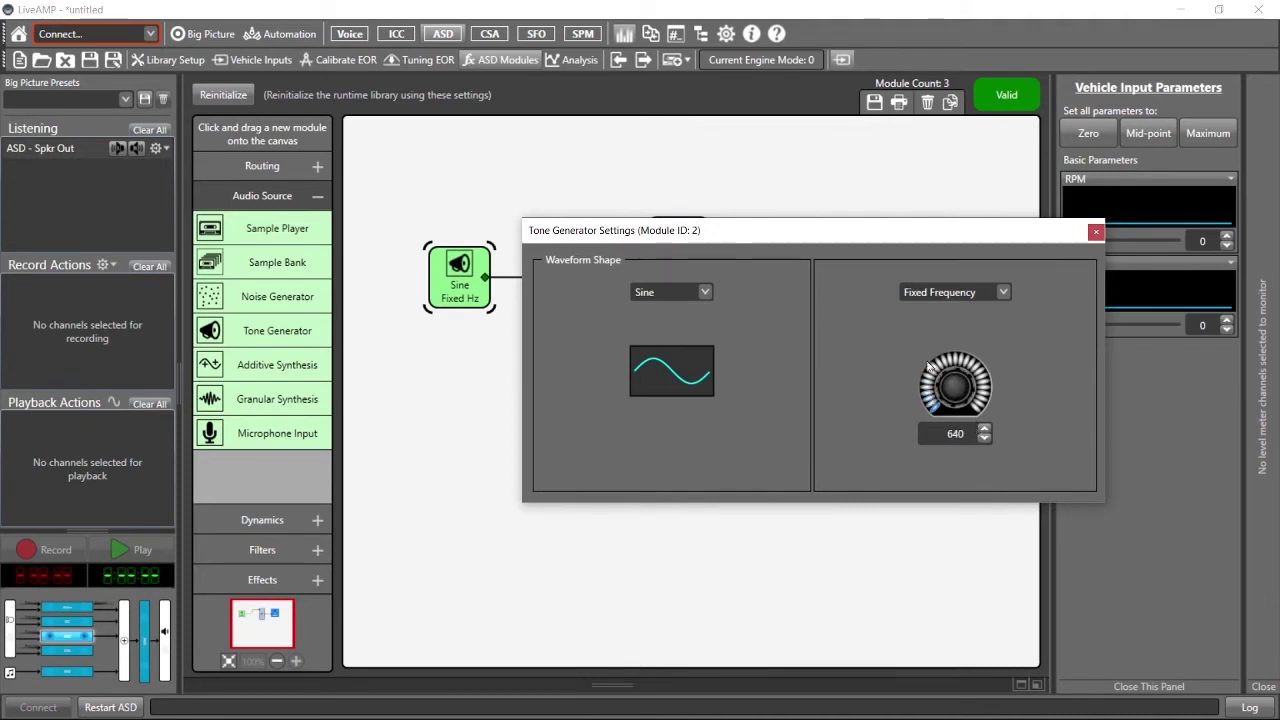
pyautogui.doubleClick(972, 435)
pyautogui.write('200')
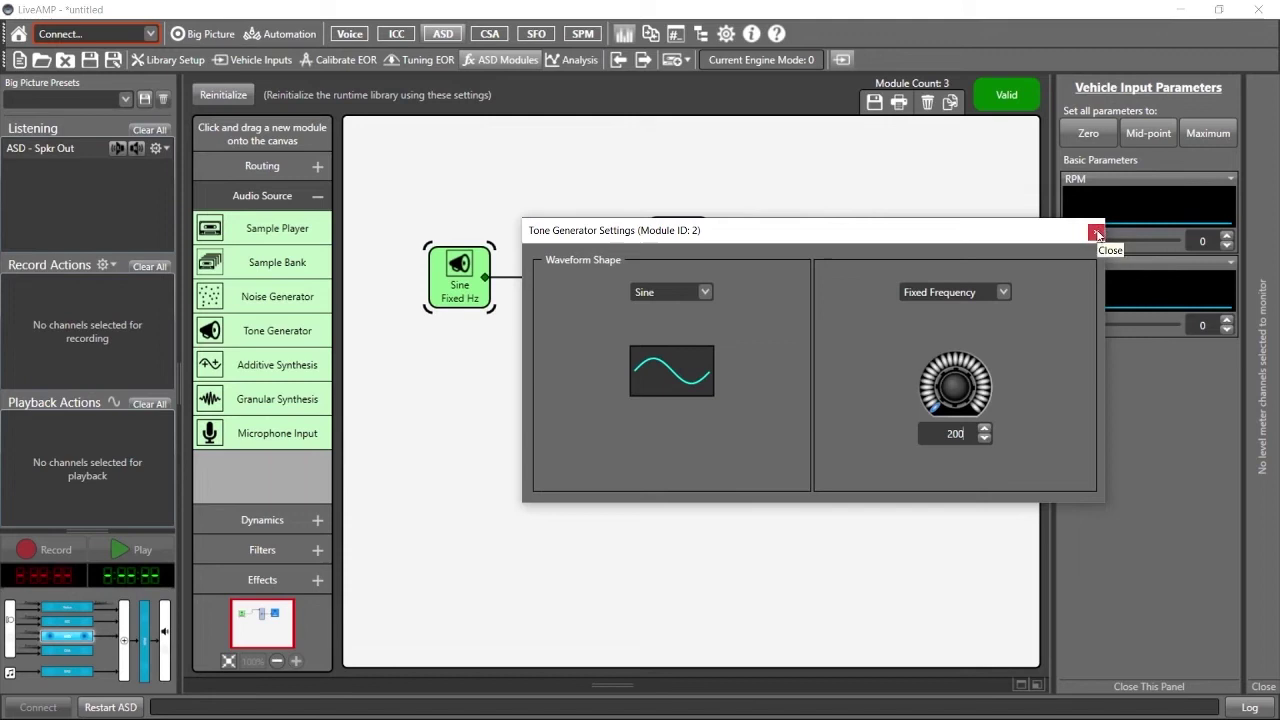
pyautogui.click(1097, 233)
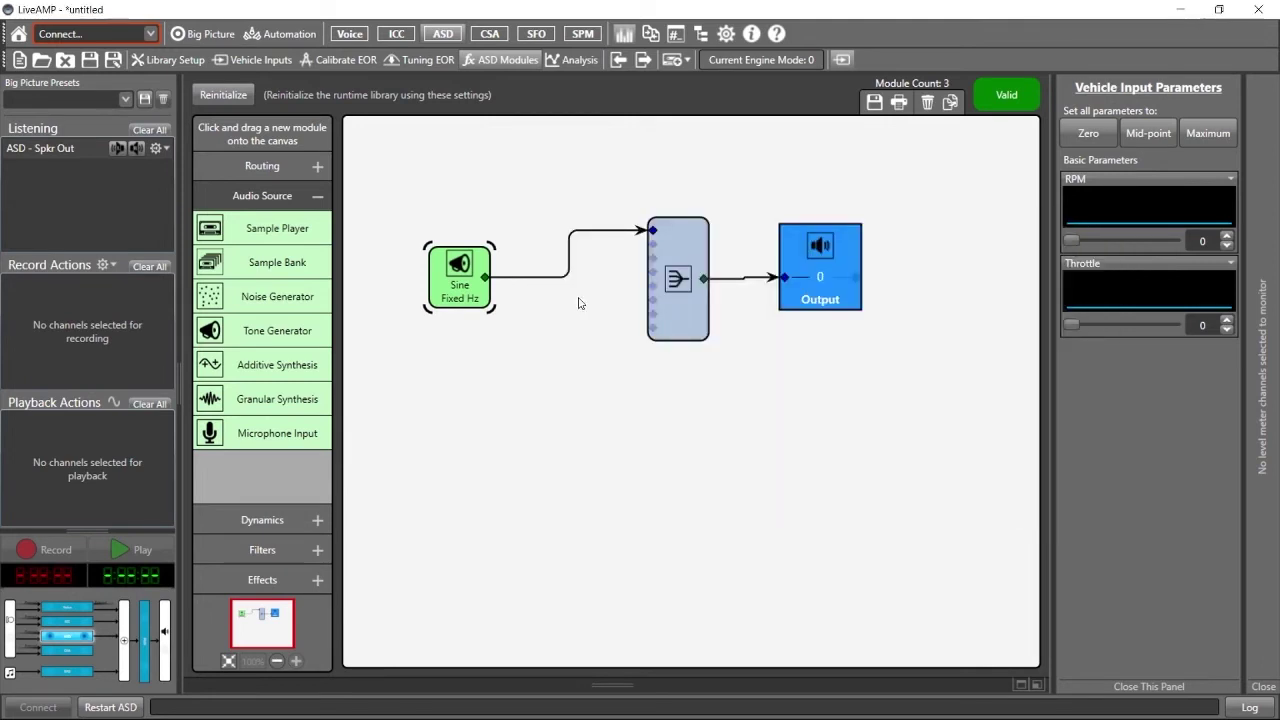
pyautogui.doubleClick(460, 283)
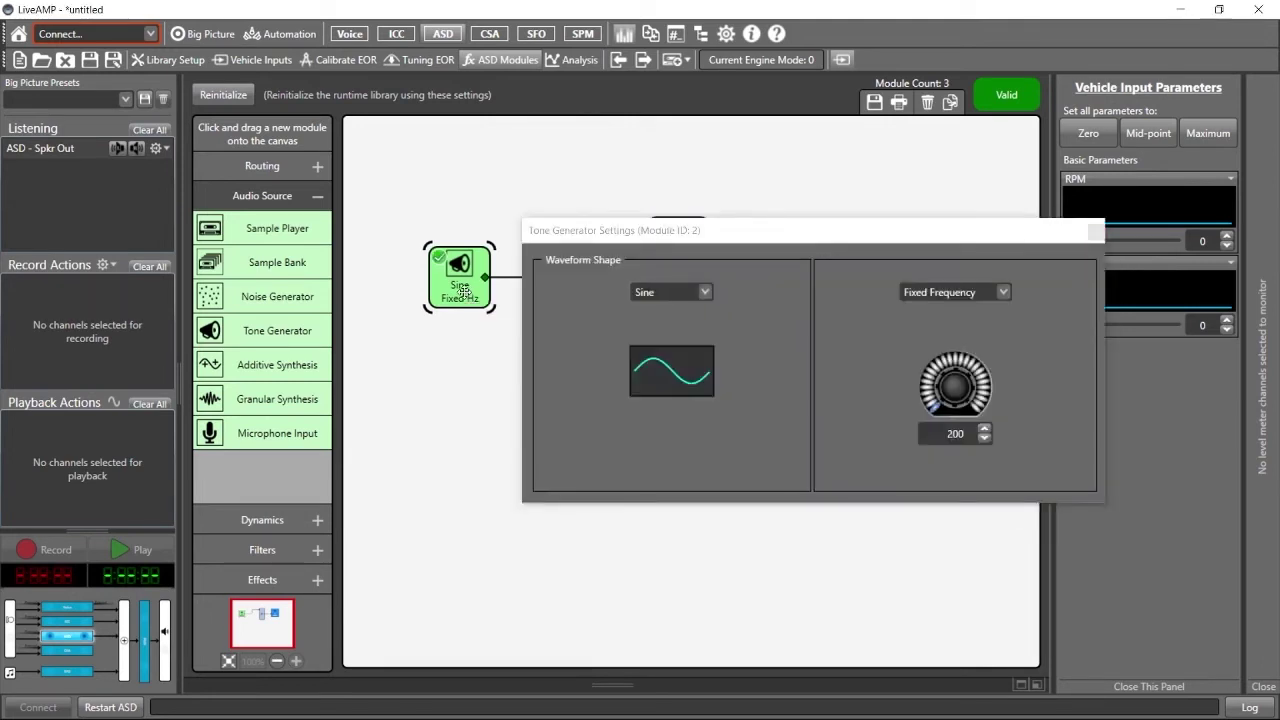
# - Set the sine tone to Adaptive Frequency controlled by the RPM (0x0C) input, briefly trying Throttle first
pyautogui.click(1001, 292)
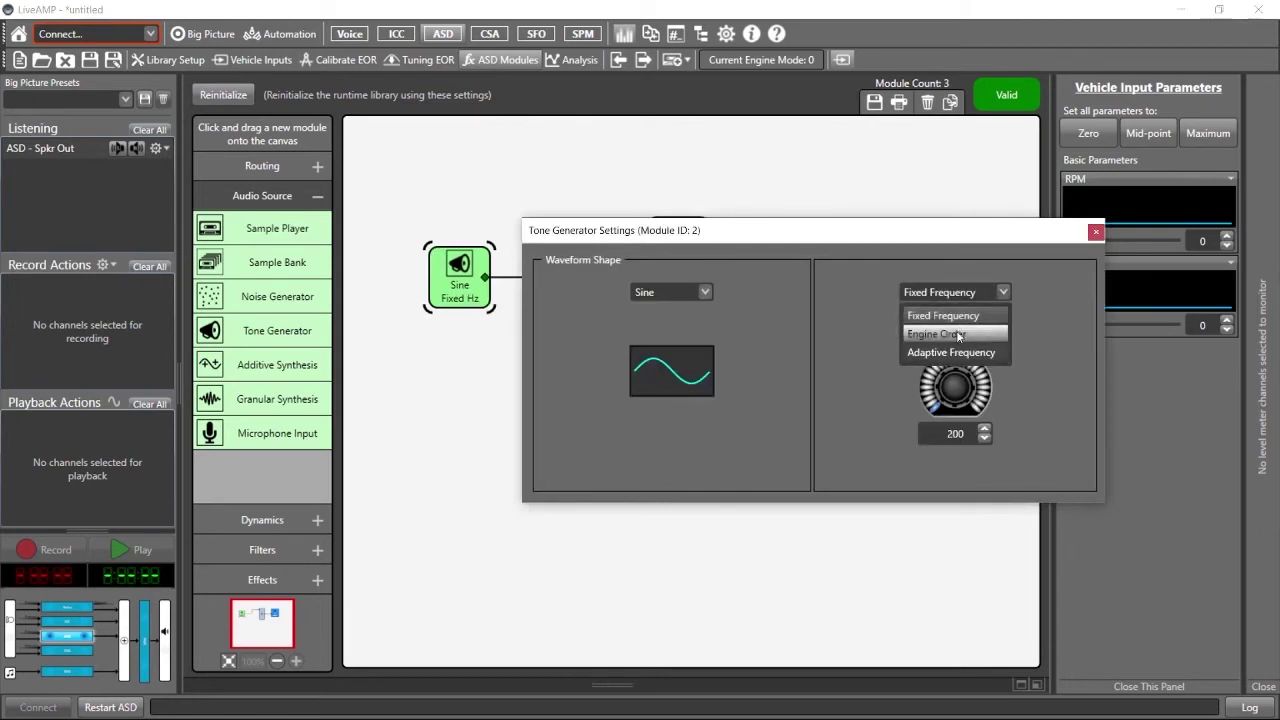
pyautogui.click(958, 351)
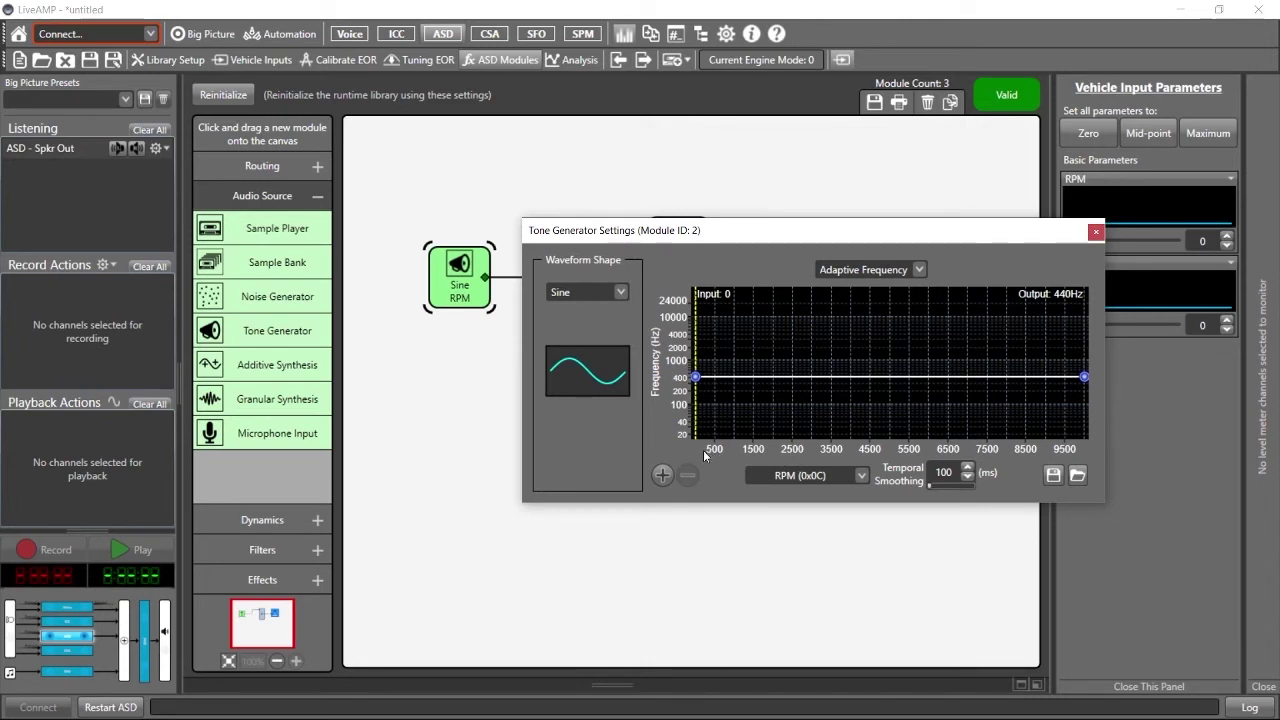
pyautogui.click(808, 476)
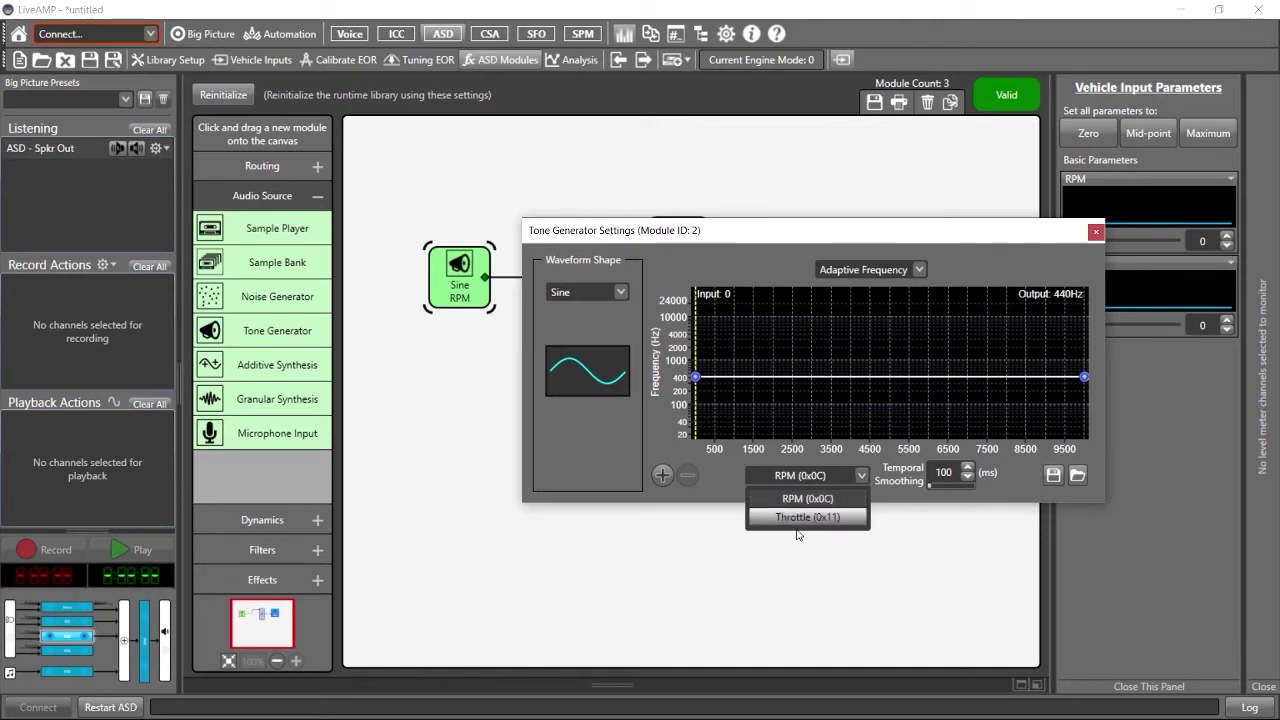
pyautogui.click(802, 518)
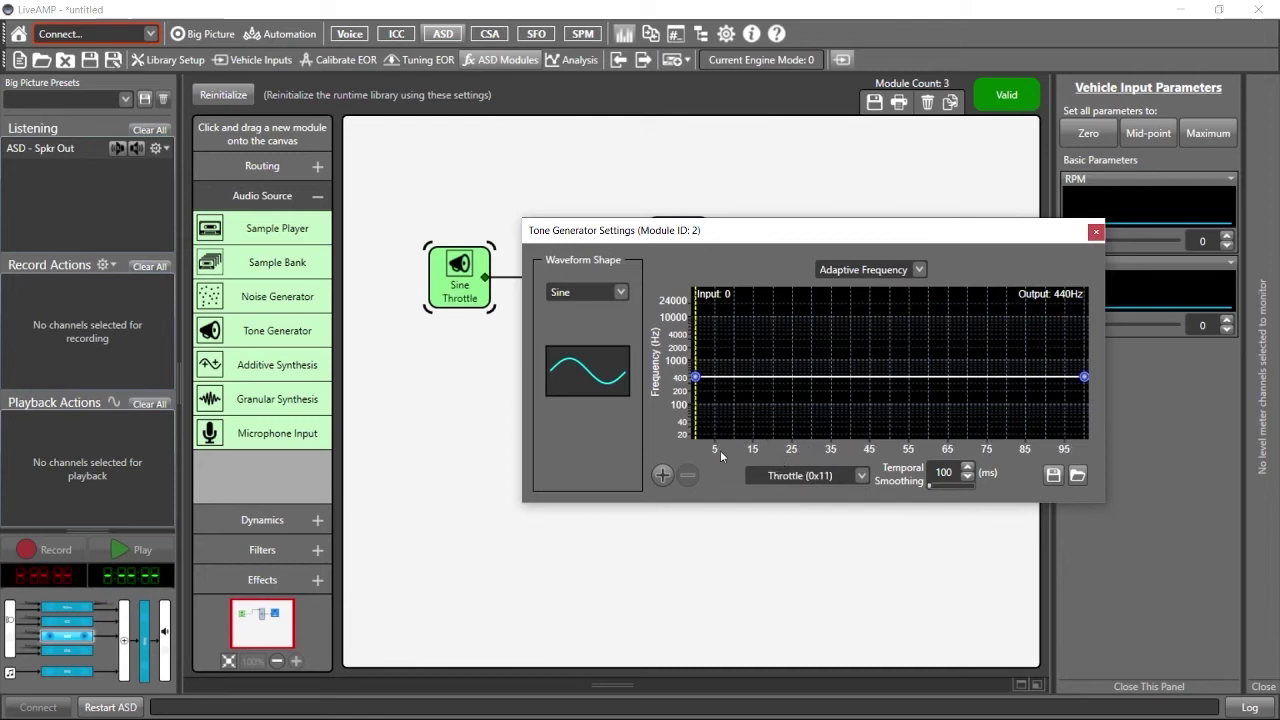
pyautogui.click(840, 476)
pyautogui.click(811, 499)
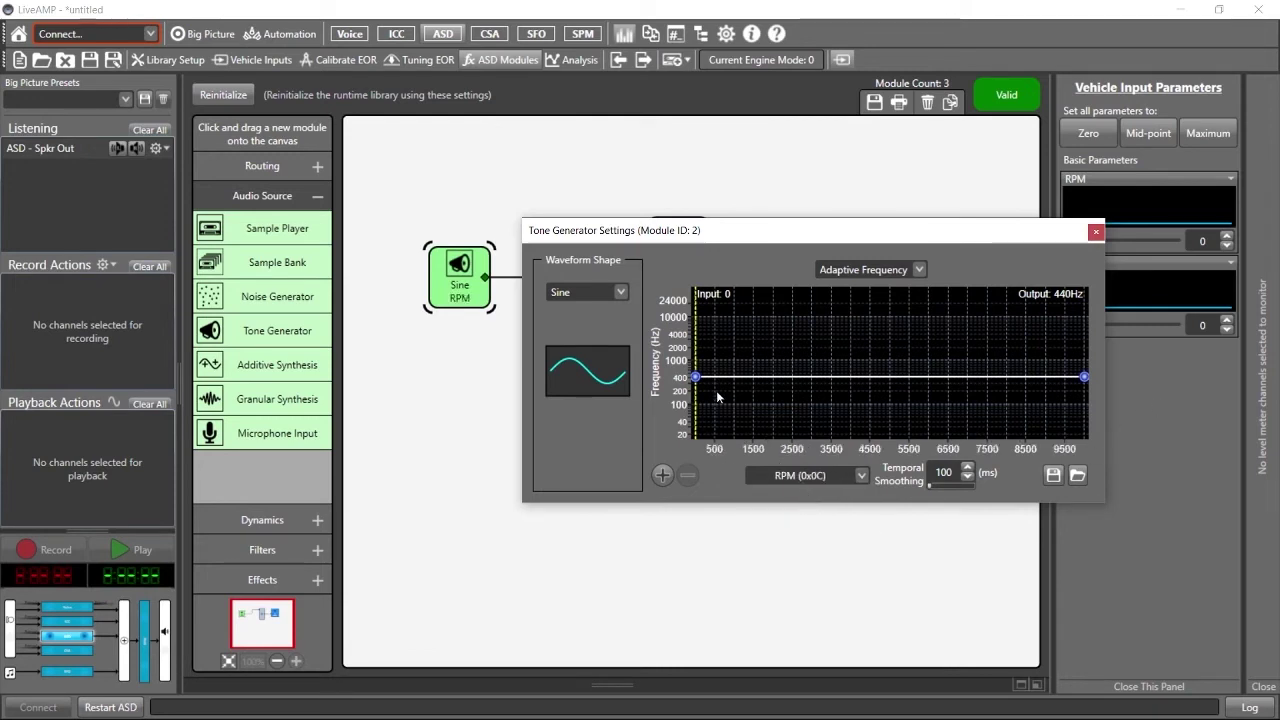
# - Reshape the tone curve to climb from 20 Hz at 0 RPM to about 24000 Hz at 10000 RPM
pyautogui.moveTo(696, 379)
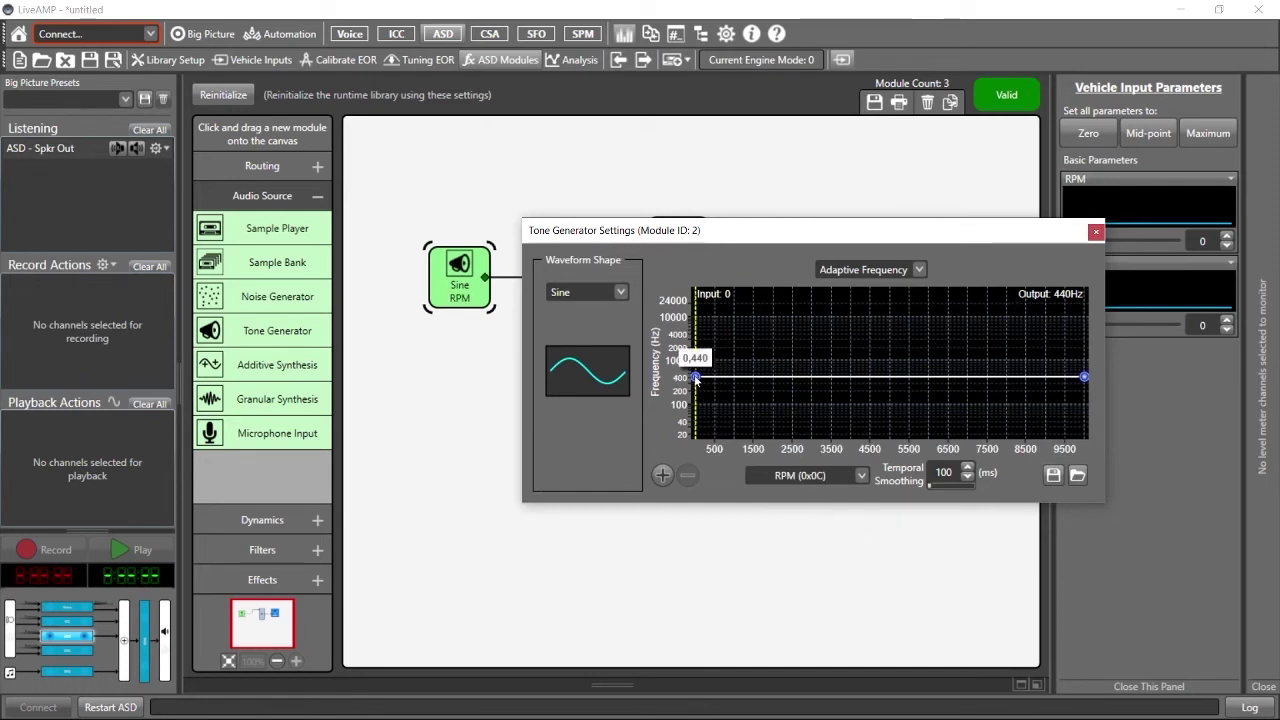
pyautogui.moveTo(696, 379); pyautogui.dragTo(696, 435)
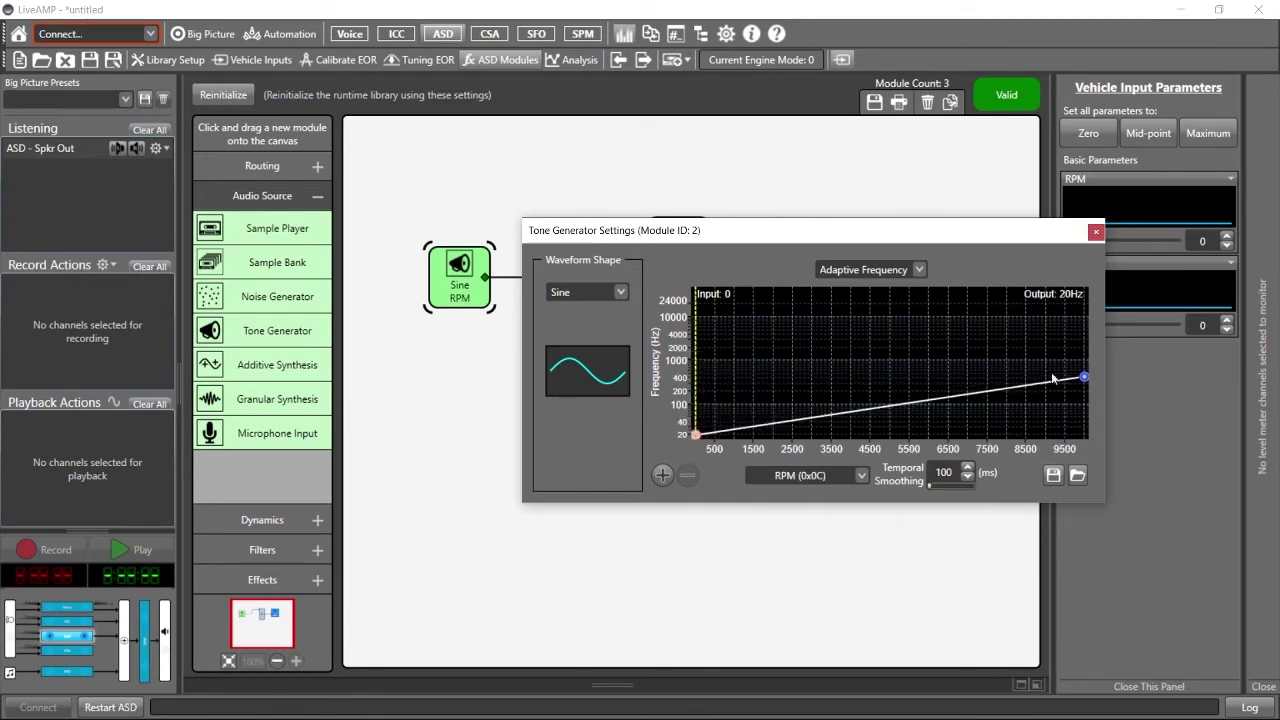
pyautogui.moveTo(1087, 378)
pyautogui.moveTo(1087, 378); pyautogui.dragTo(1108, 274)
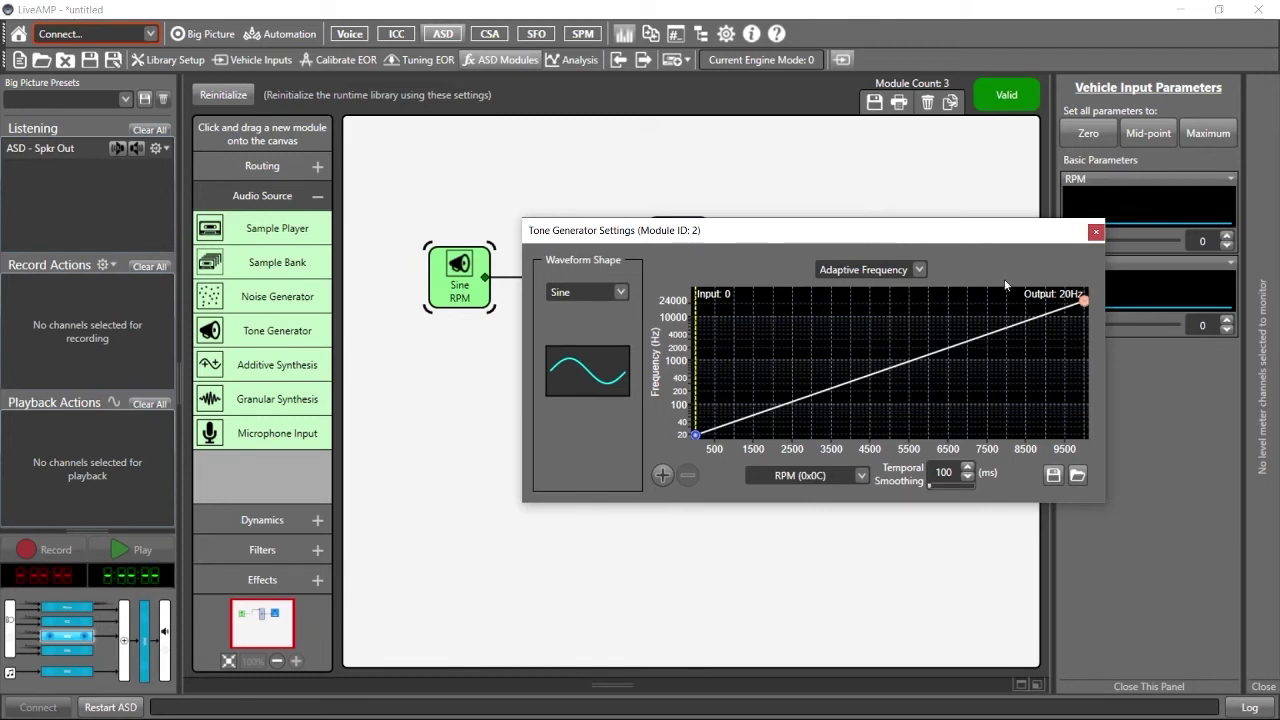
pyautogui.moveTo(940, 233); pyautogui.dragTo(808, 202)
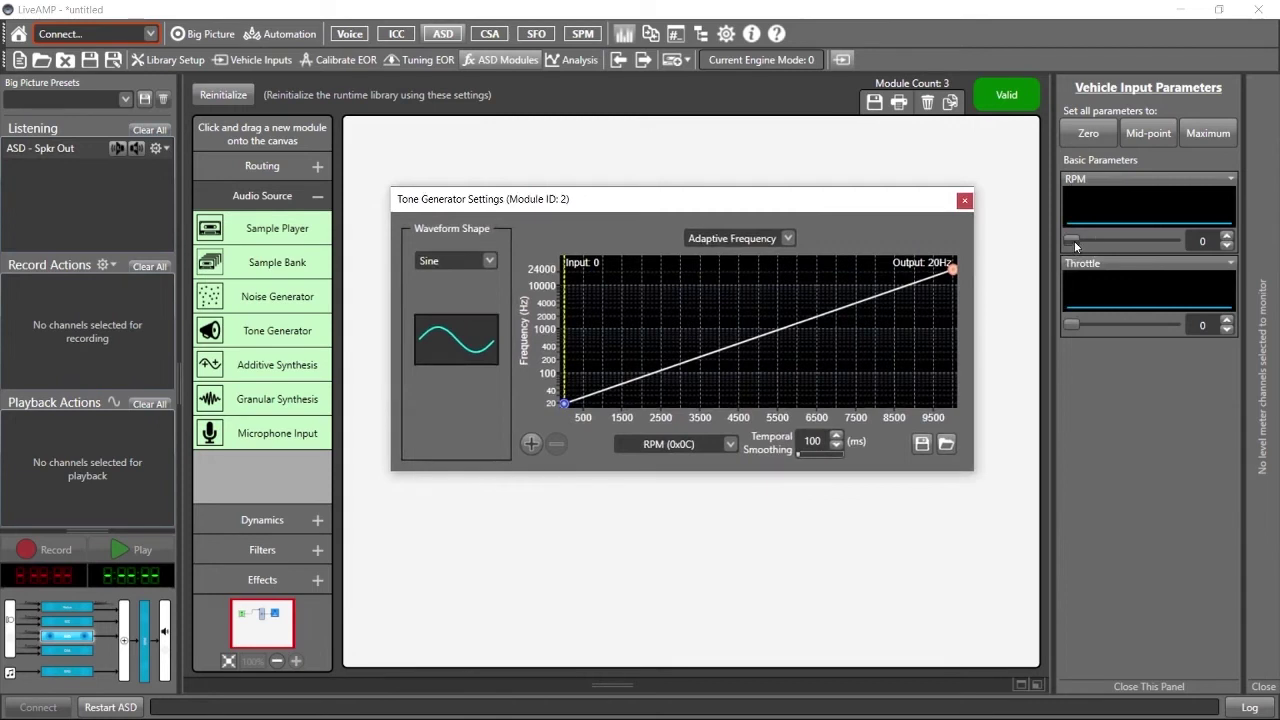
# - Raise the tone's temporal smoothing to 519 ms, testing RPM up to 4380 for 446 Hz
pyautogui.moveTo(1074, 241)
pyautogui.mouseDown()
pyautogui.moveTo(1151, 251)
pyautogui.moveTo(1074, 243)
pyautogui.moveTo(1175, 240)
pyautogui.moveTo(1068, 245)
pyautogui.mouseUp()
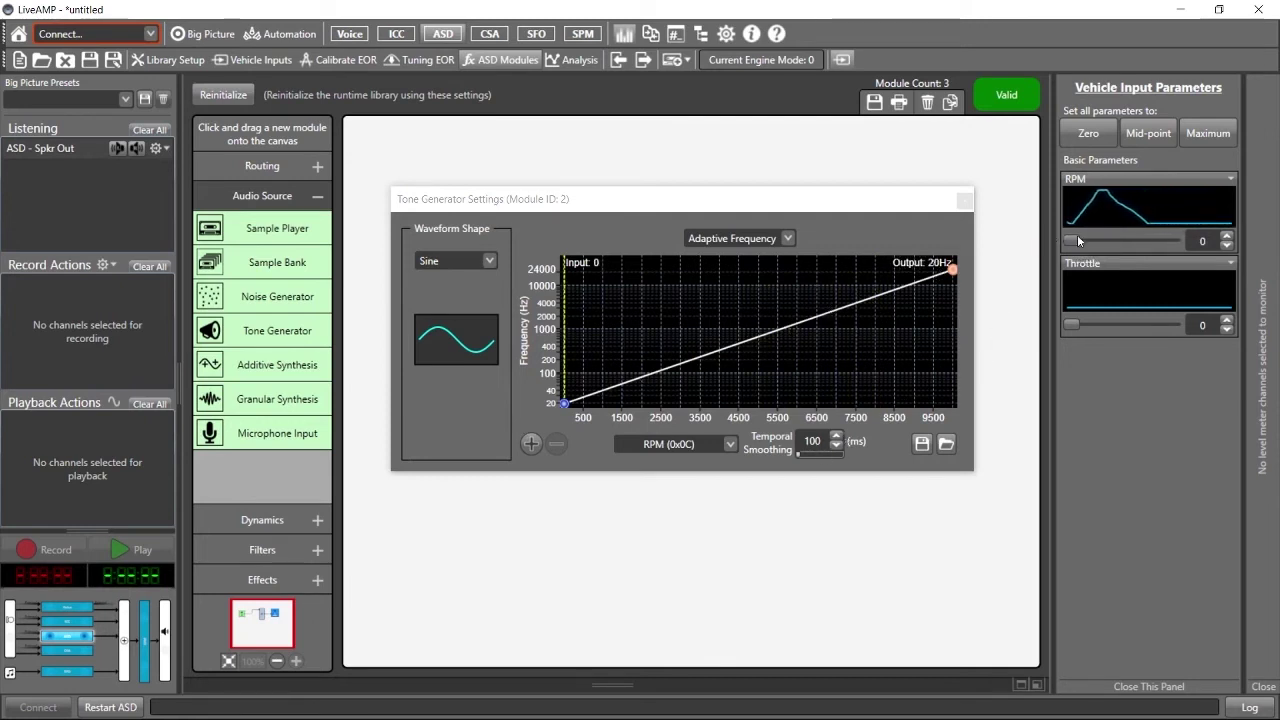
pyautogui.moveTo(1078, 240)
pyautogui.mouseDown()
pyautogui.moveTo(1142, 237)
pyautogui.moveTo(1065, 242)
pyautogui.mouseUp()
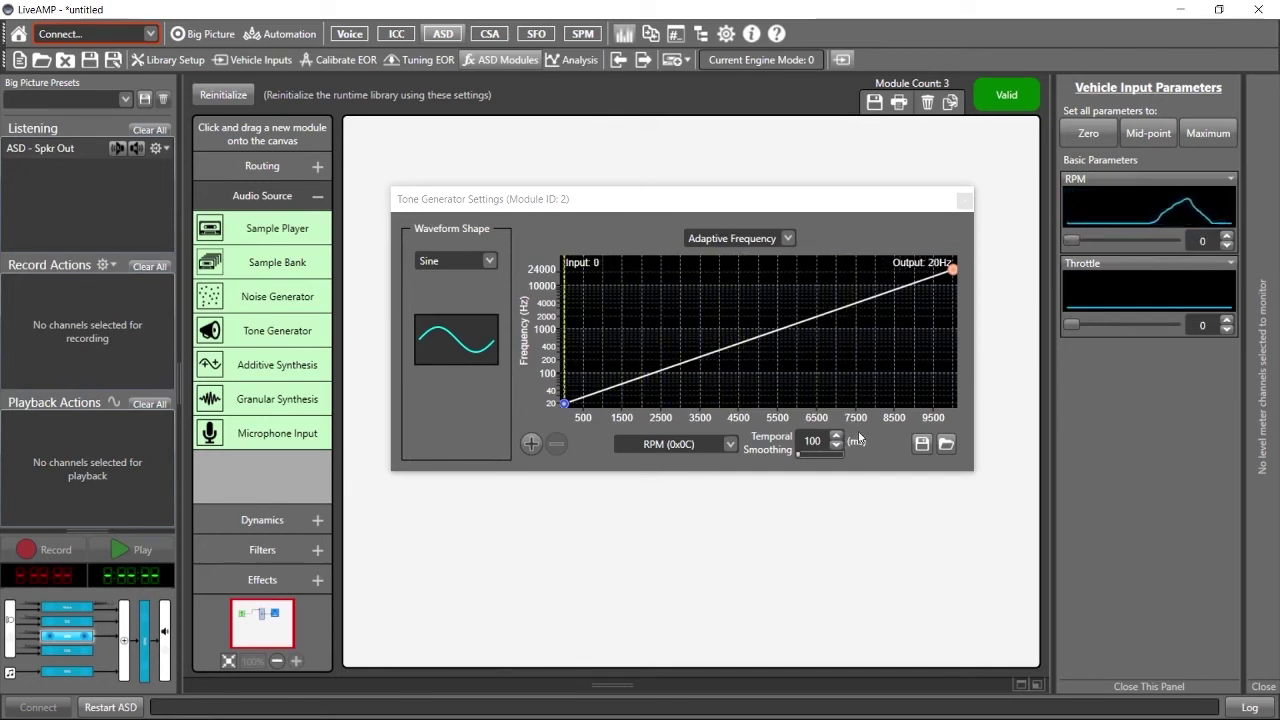
pyautogui.click(806, 455)
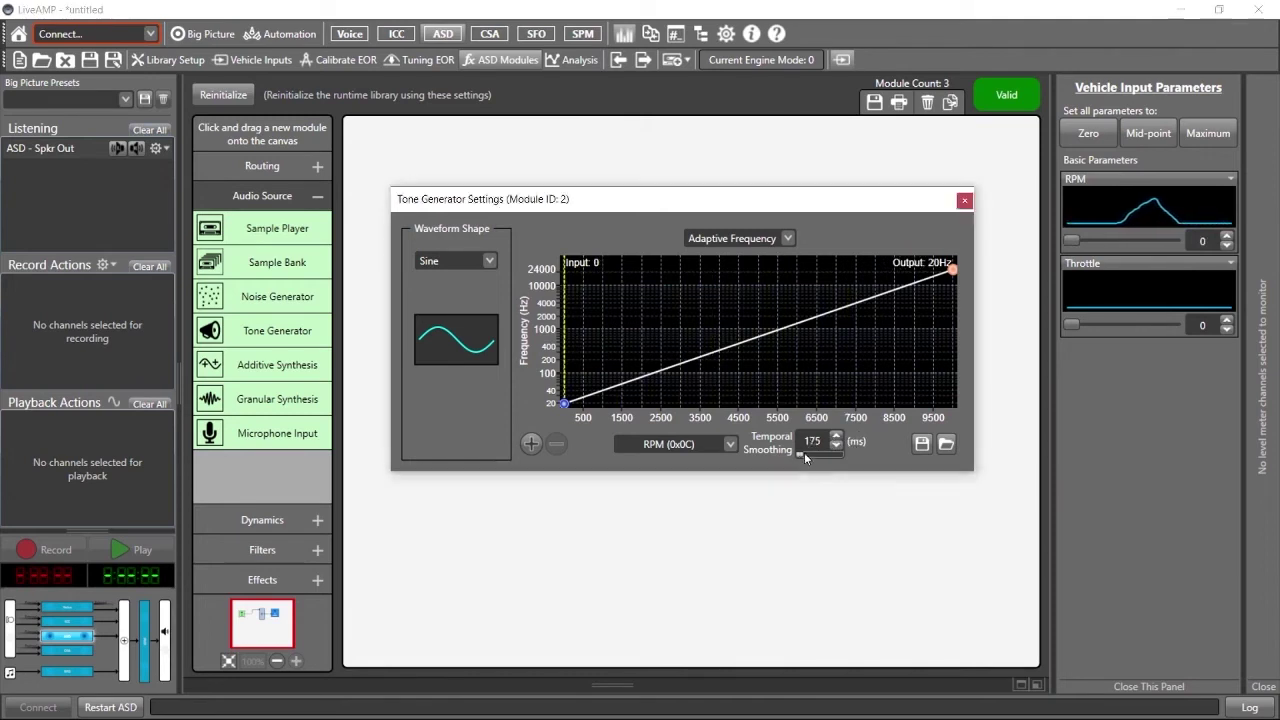
pyautogui.moveTo(804, 452); pyautogui.dragTo(820, 456)
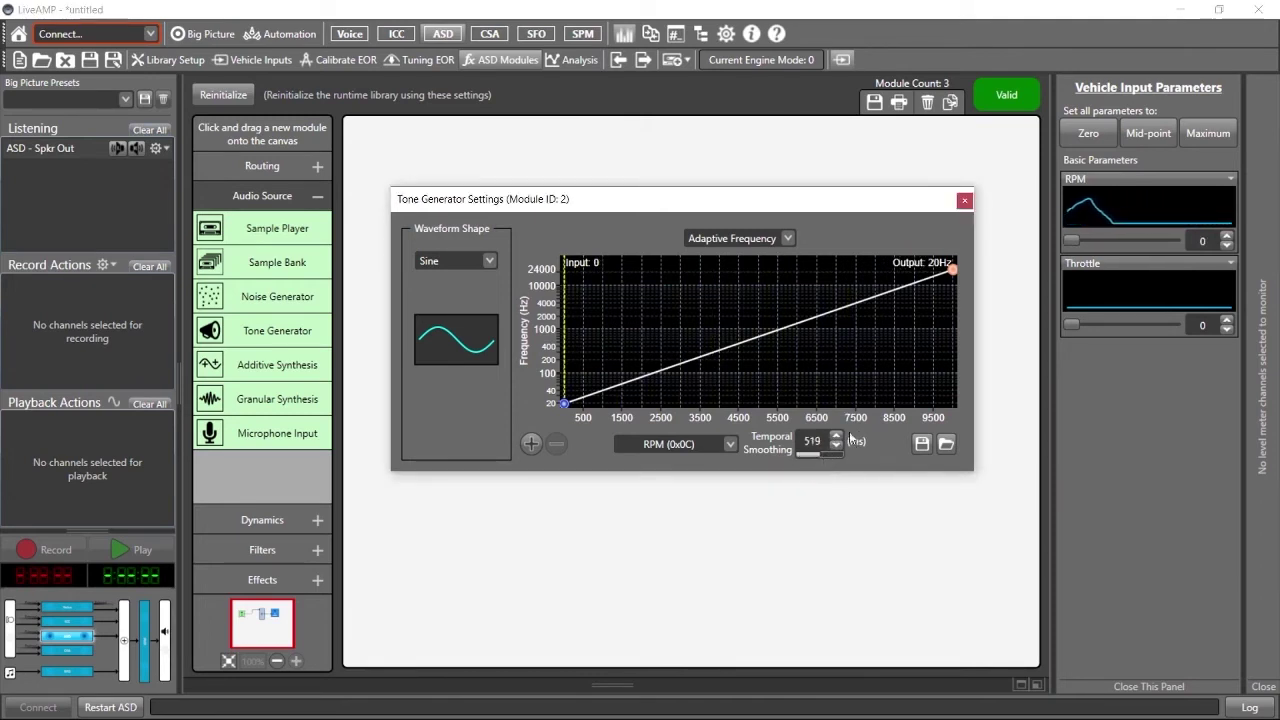
pyautogui.moveTo(1071, 240)
pyautogui.mouseDown()
pyautogui.moveTo(1150, 240)
pyautogui.moveTo(1116, 249)
pyautogui.mouseUp()
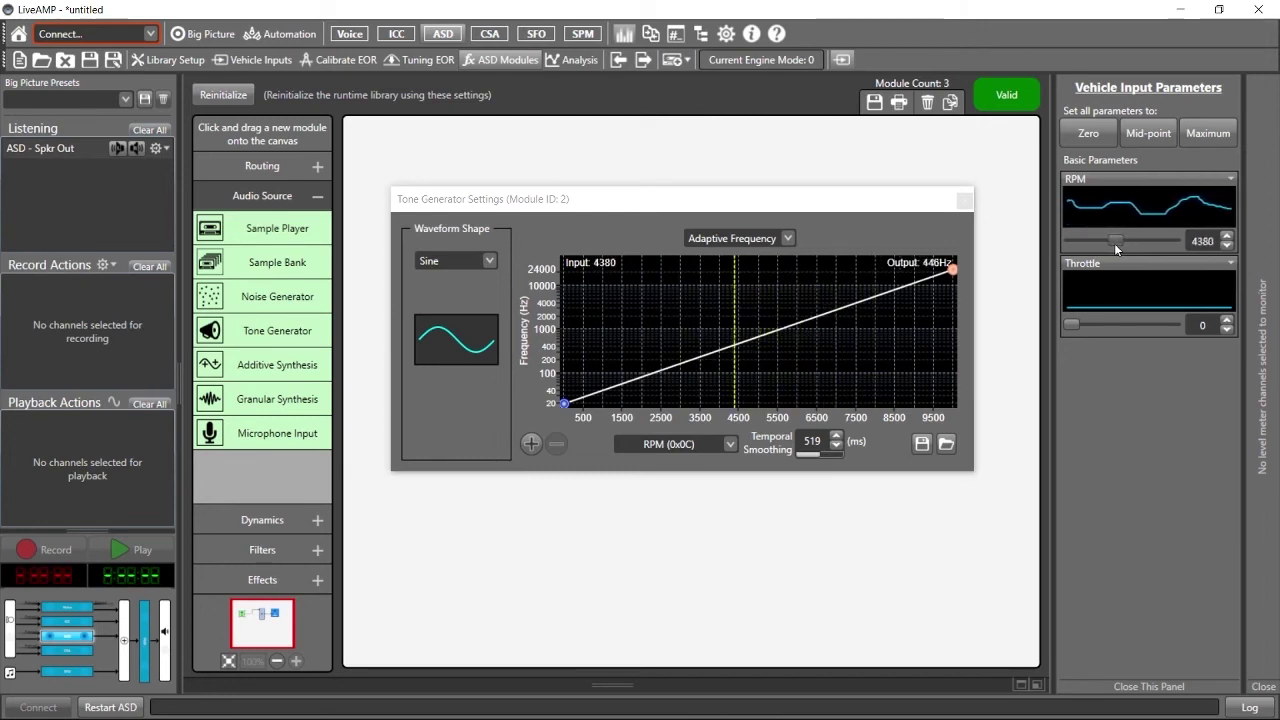
# - Set the tone's temporal smoothing to 200 ms
pyautogui.click(752, 456)
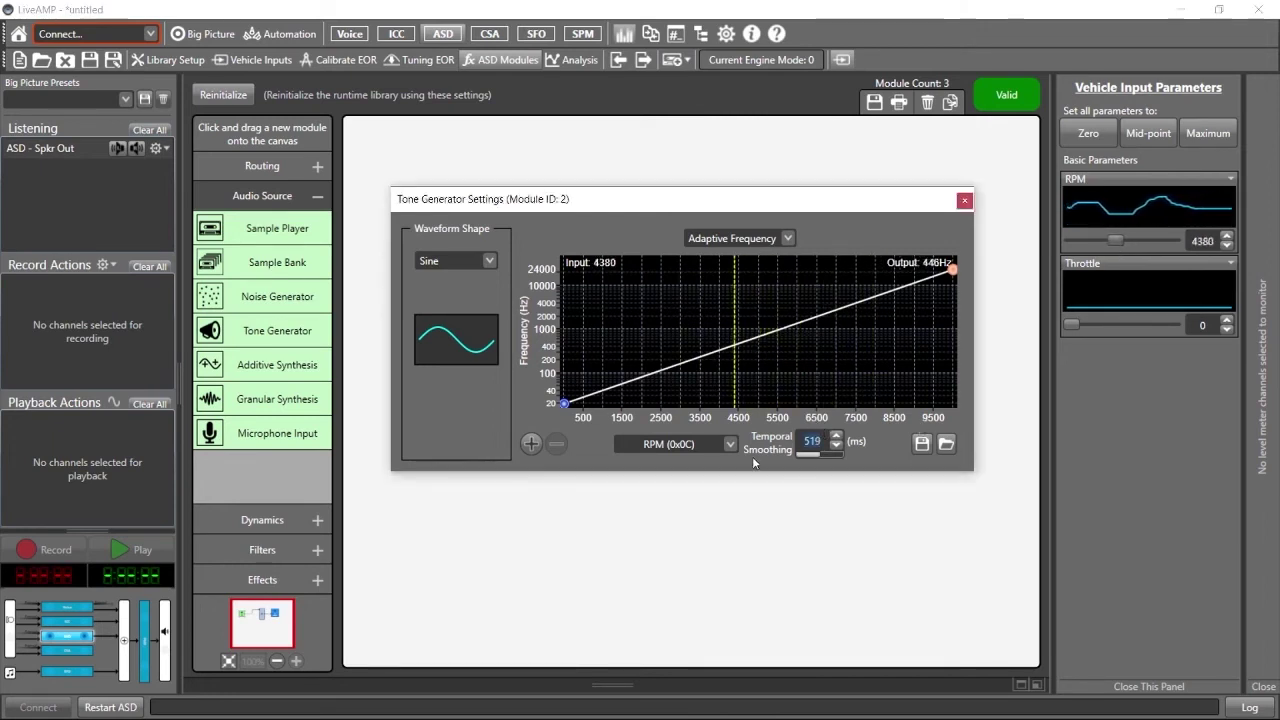
pyautogui.write('200')
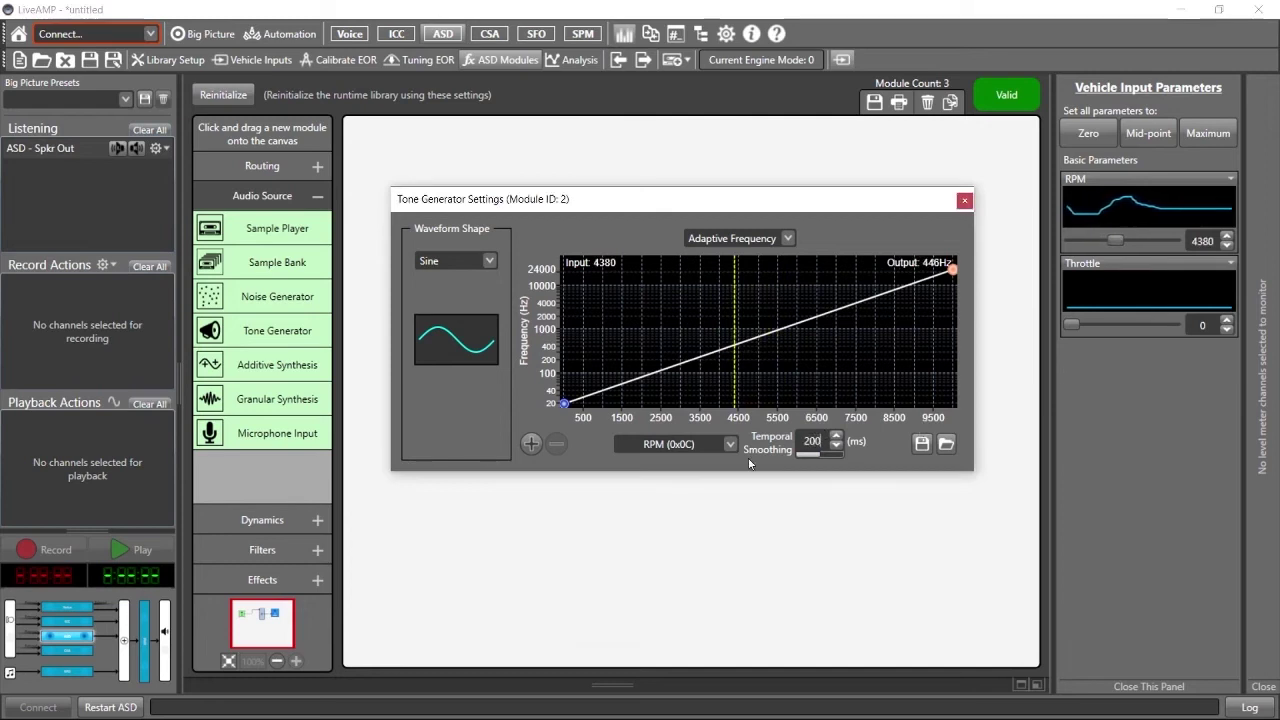
pyautogui.press('Return')
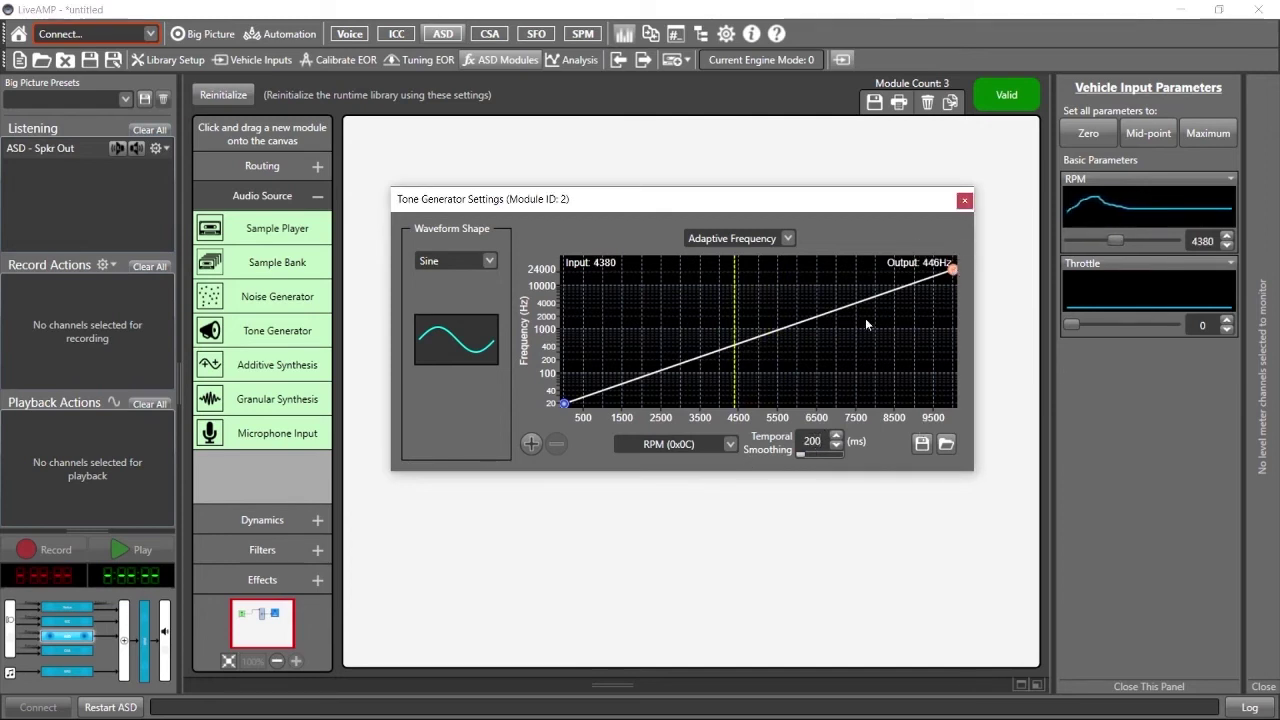
# - Add a curve bend point near 2013 RPM / 127 Hz and lower the high-RPM end to about 762 Hz
pyautogui.click(531, 443)
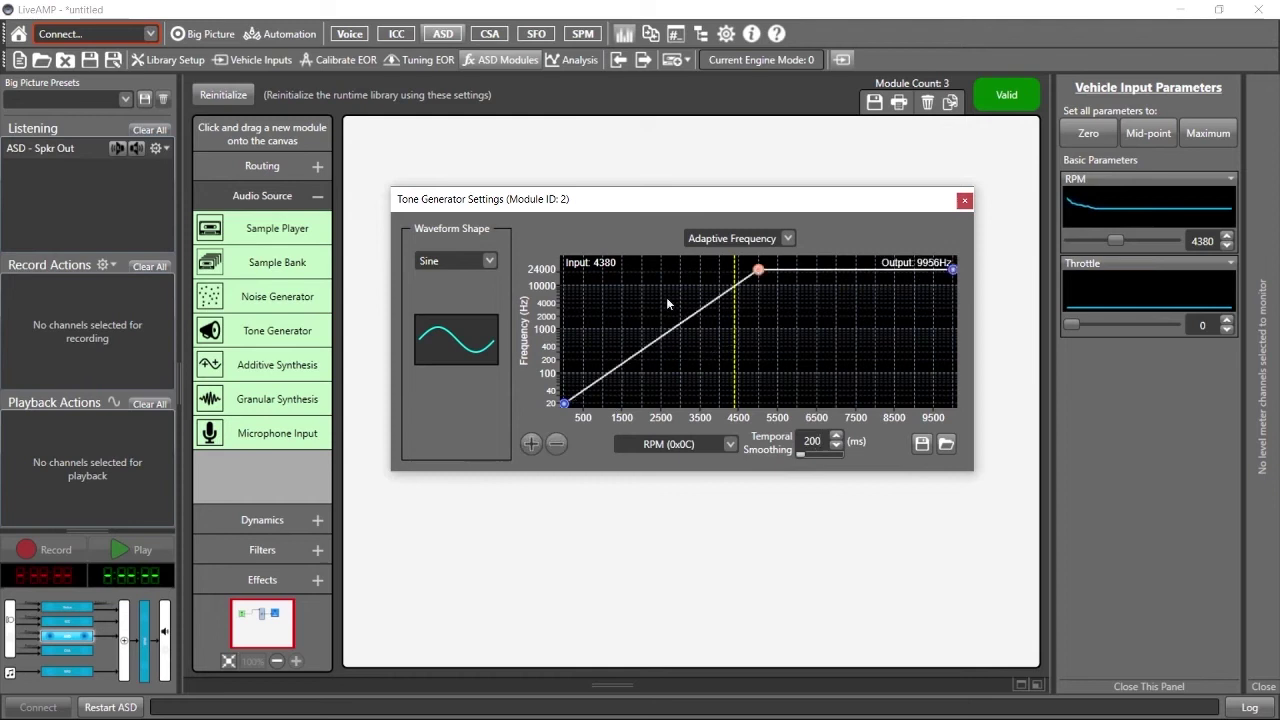
pyautogui.moveTo(761, 268); pyautogui.dragTo(643, 372)
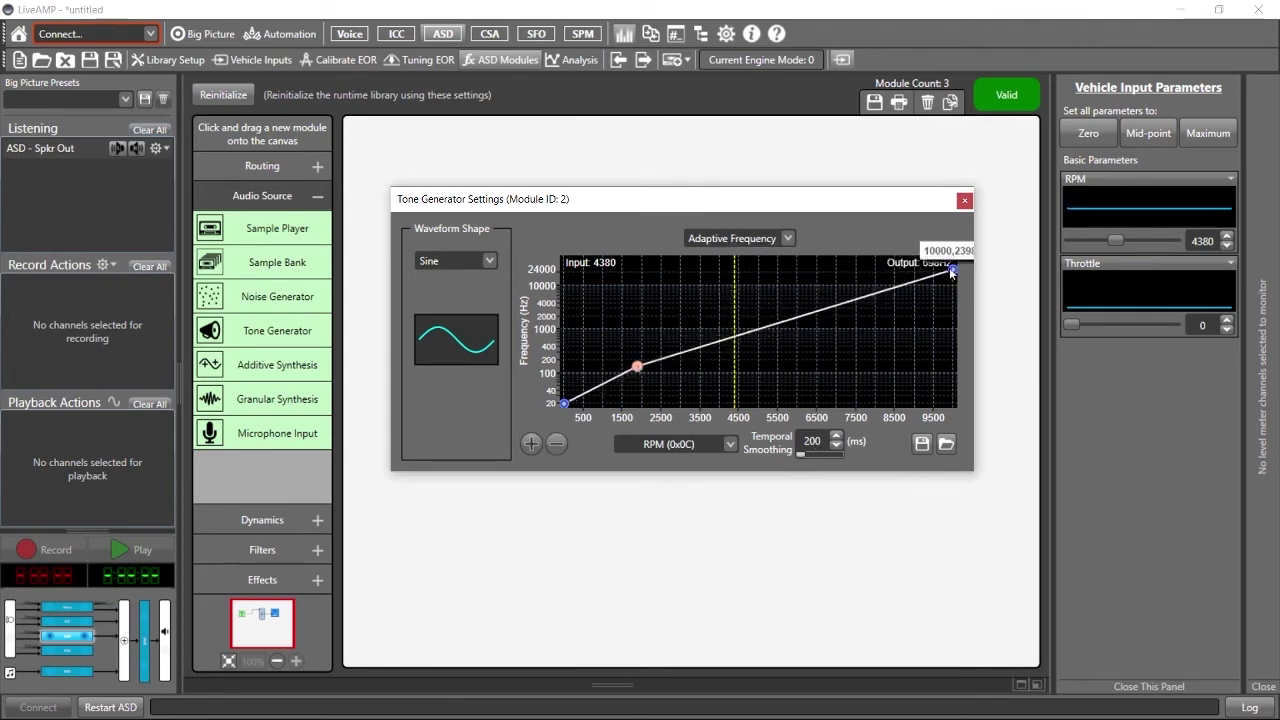
pyautogui.moveTo(952, 270); pyautogui.dragTo(956, 330)
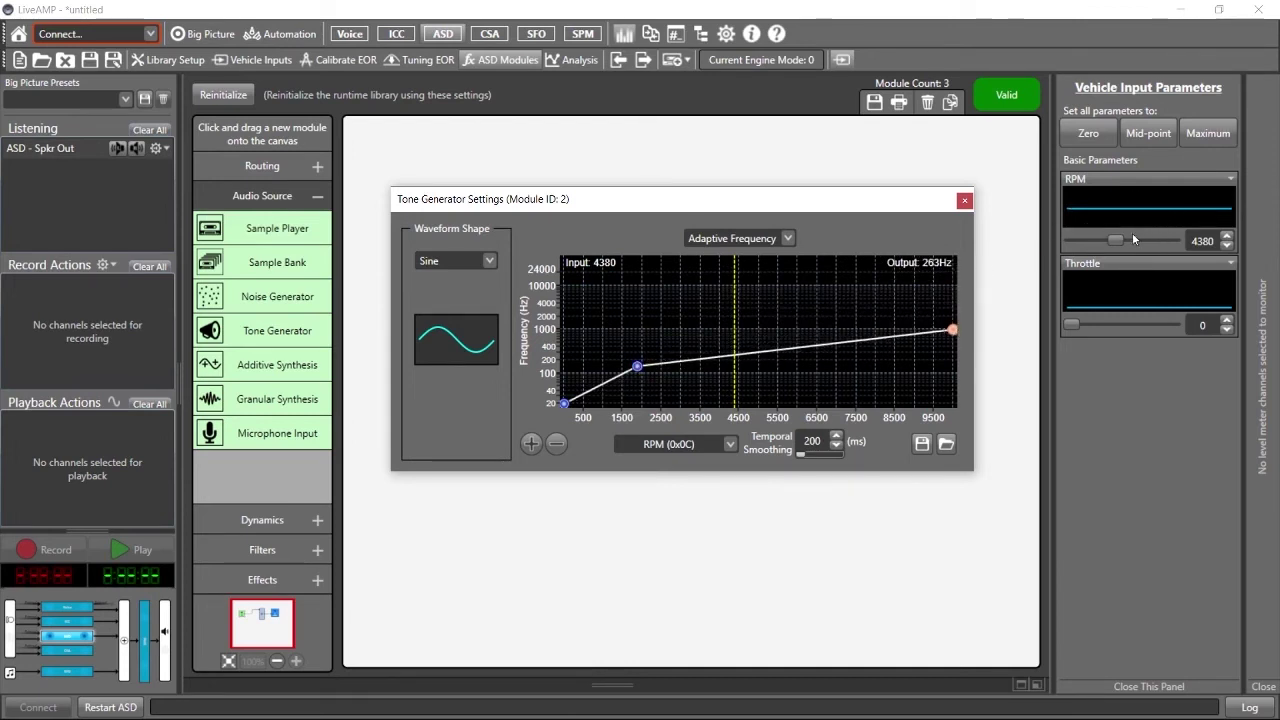
# - Test the reshaped curve at lower RPM, then place a White noise generator below the sine tone
pyautogui.moveTo(1115, 240); pyautogui.dragTo(1064, 240)
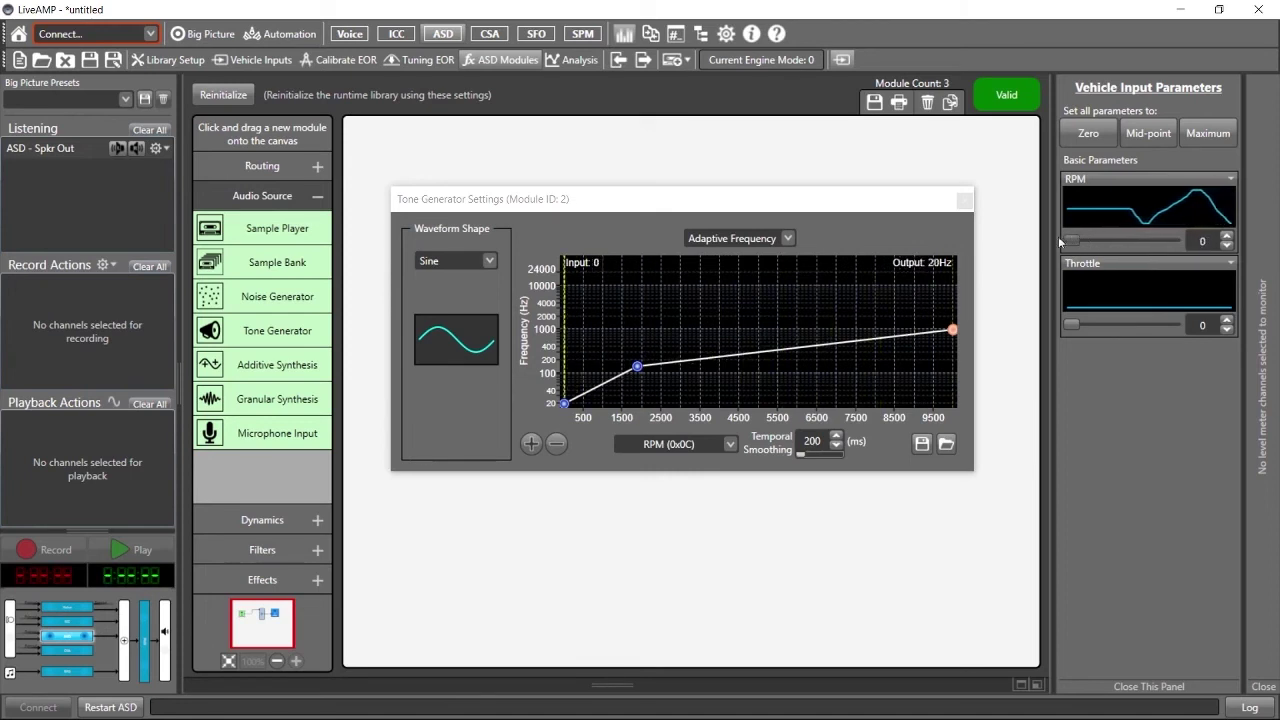
pyautogui.click(964, 200)
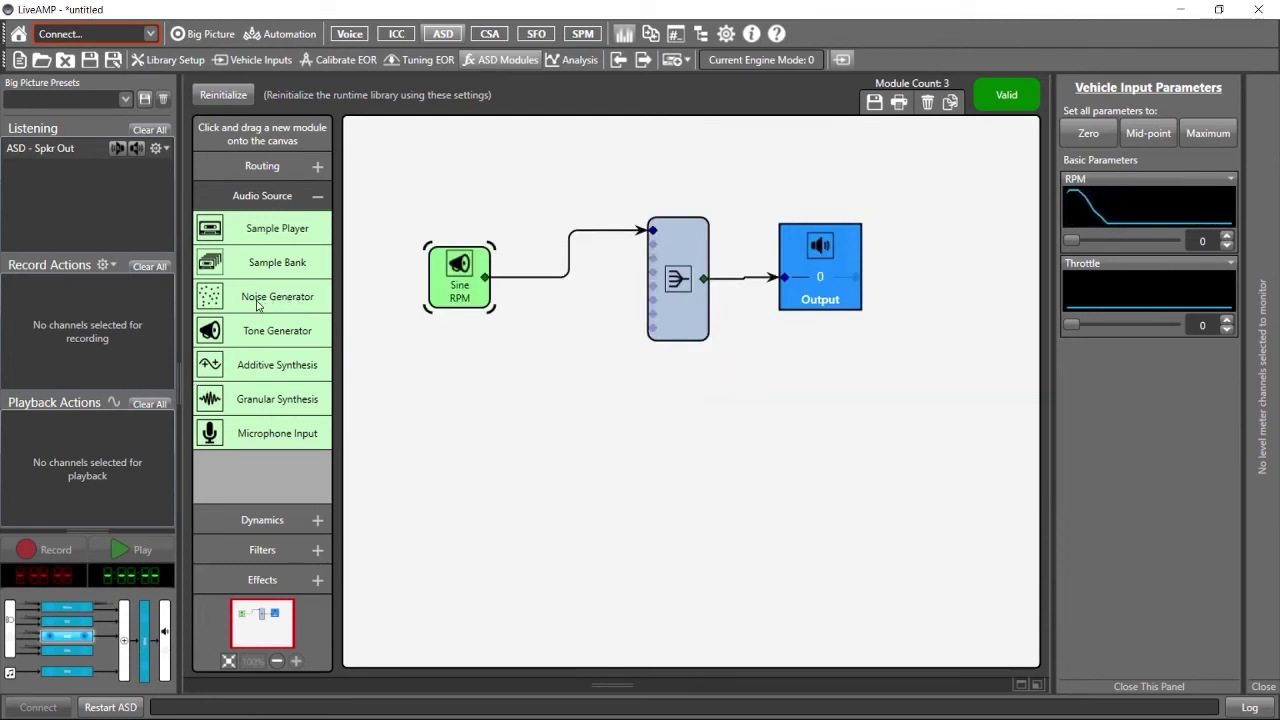
pyautogui.moveTo(450, 380); pyautogui.dragTo(468, 399)
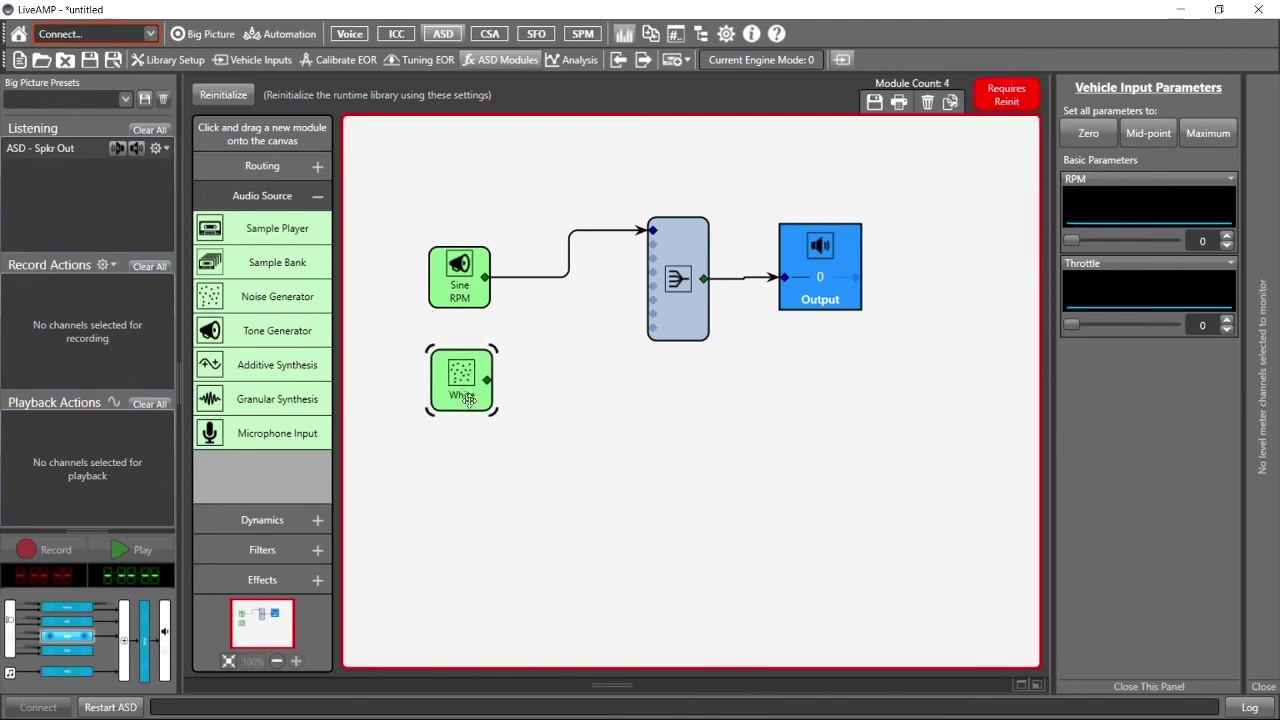
# - Set the noise generator type to Brown and wire its output into mixer input 2
pyautogui.doubleClick(468, 399)
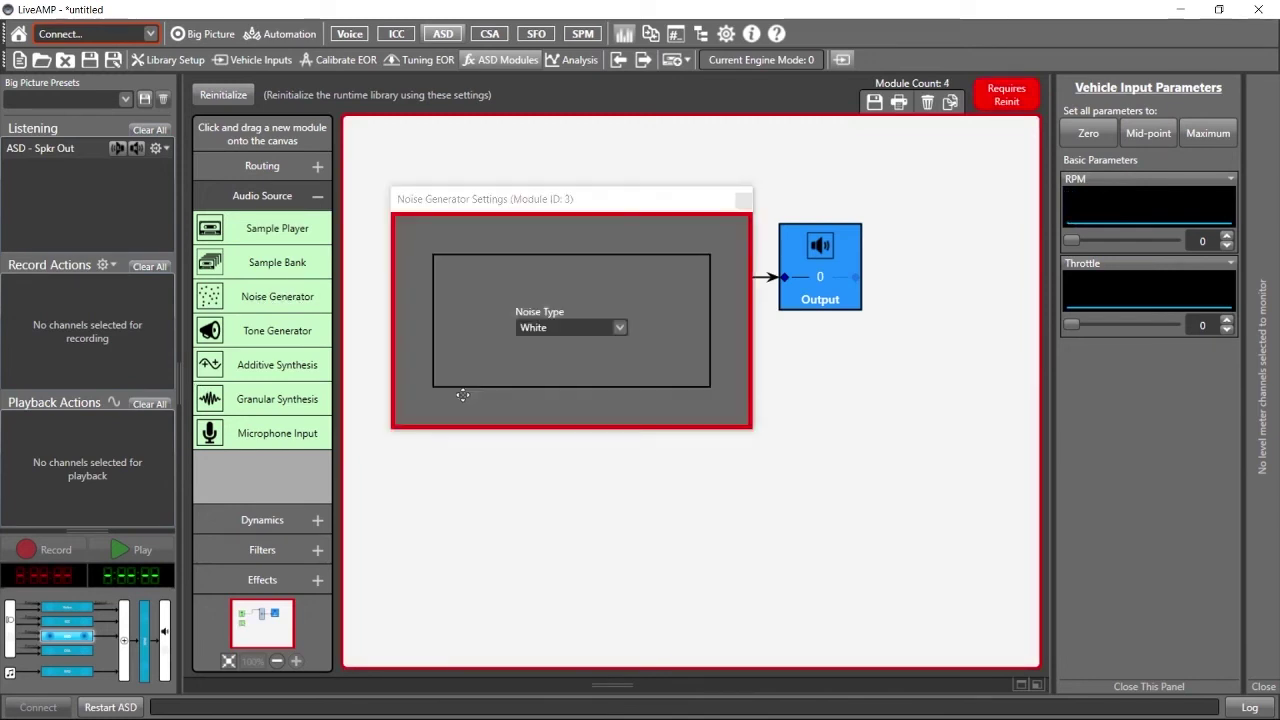
pyautogui.click(607, 325)
pyautogui.click(568, 386)
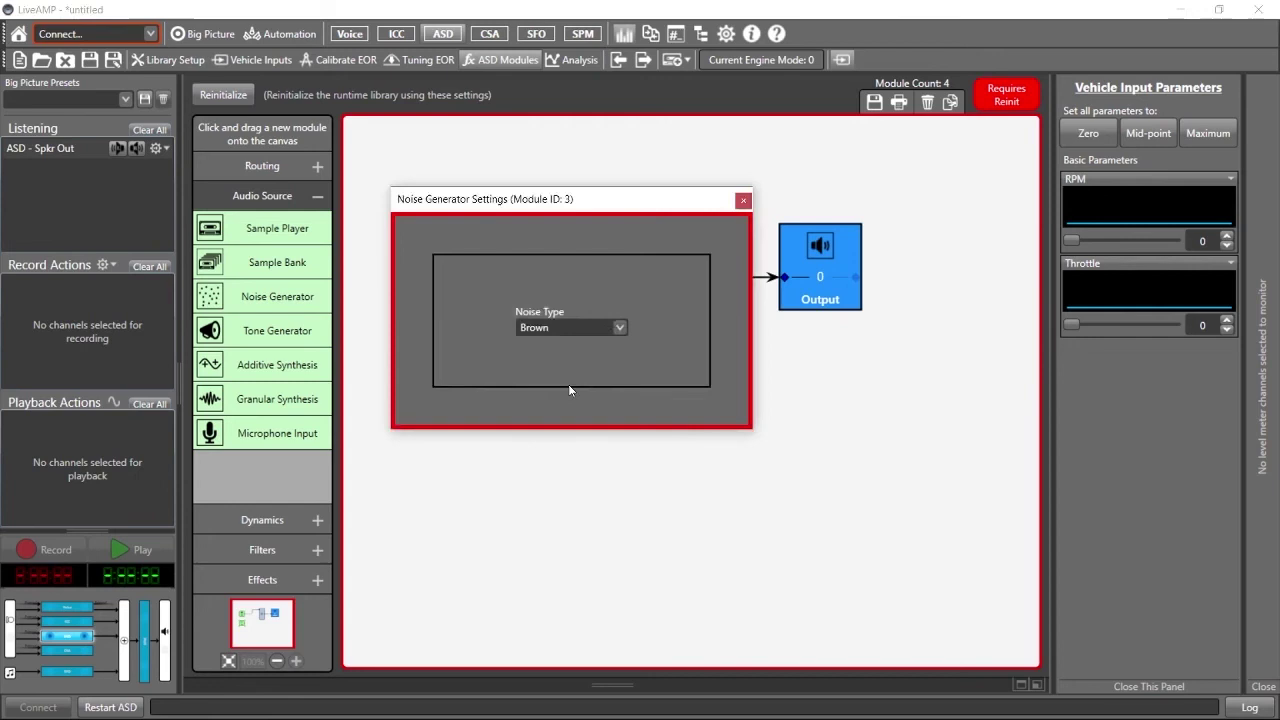
pyautogui.click(742, 201)
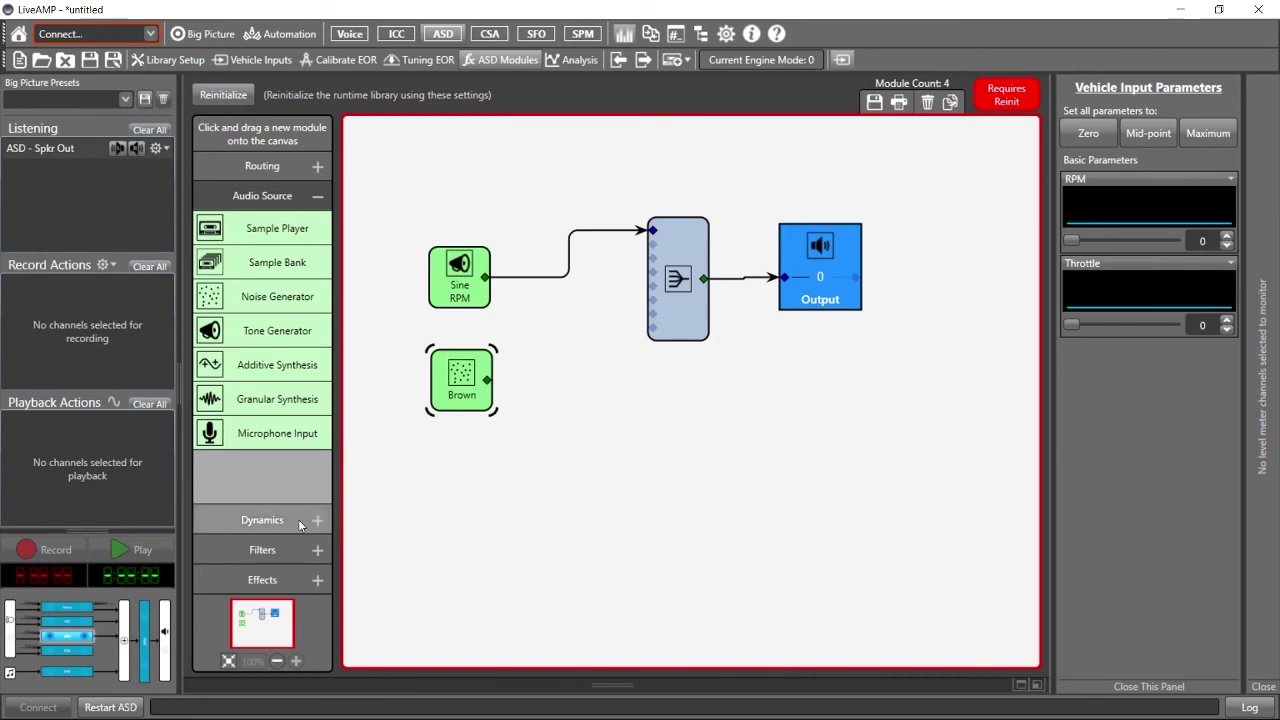
pyautogui.moveTo(487, 381); pyautogui.dragTo(652, 245)
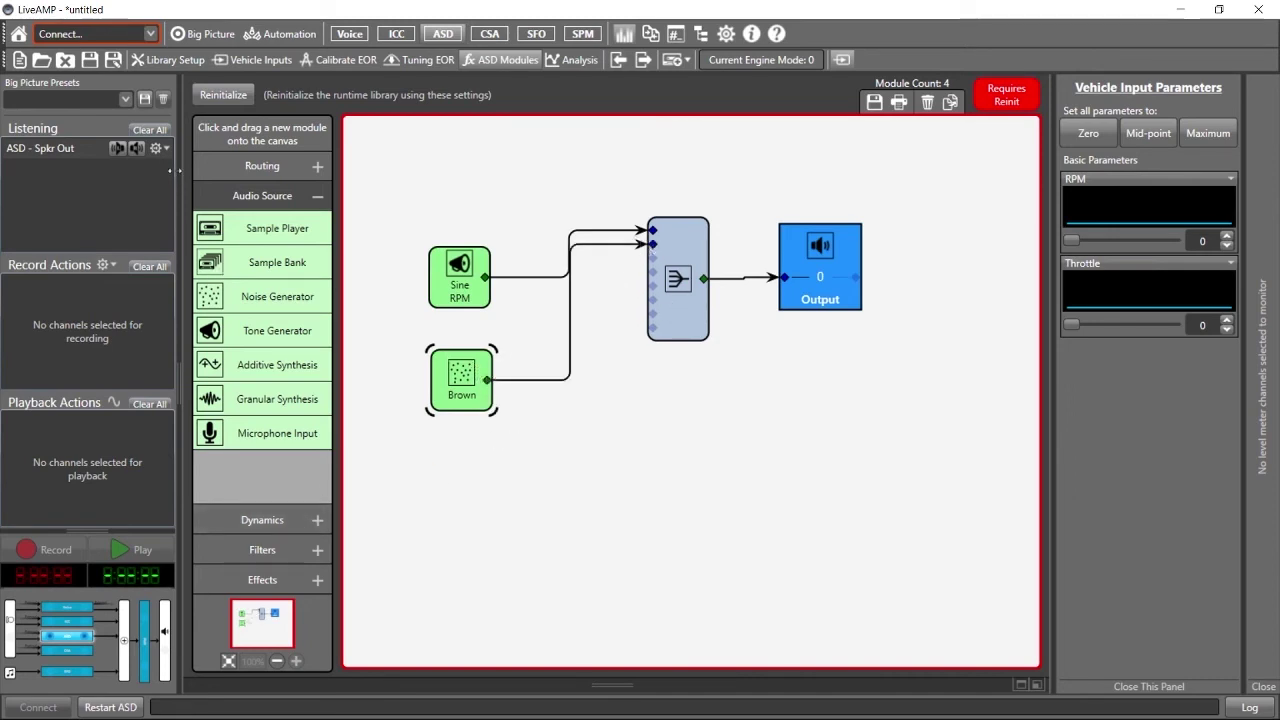
# - Reinitialize the runtime library, confirm the noise stays Brown, and expand Dynamics in the palette
pyautogui.click(236, 95)
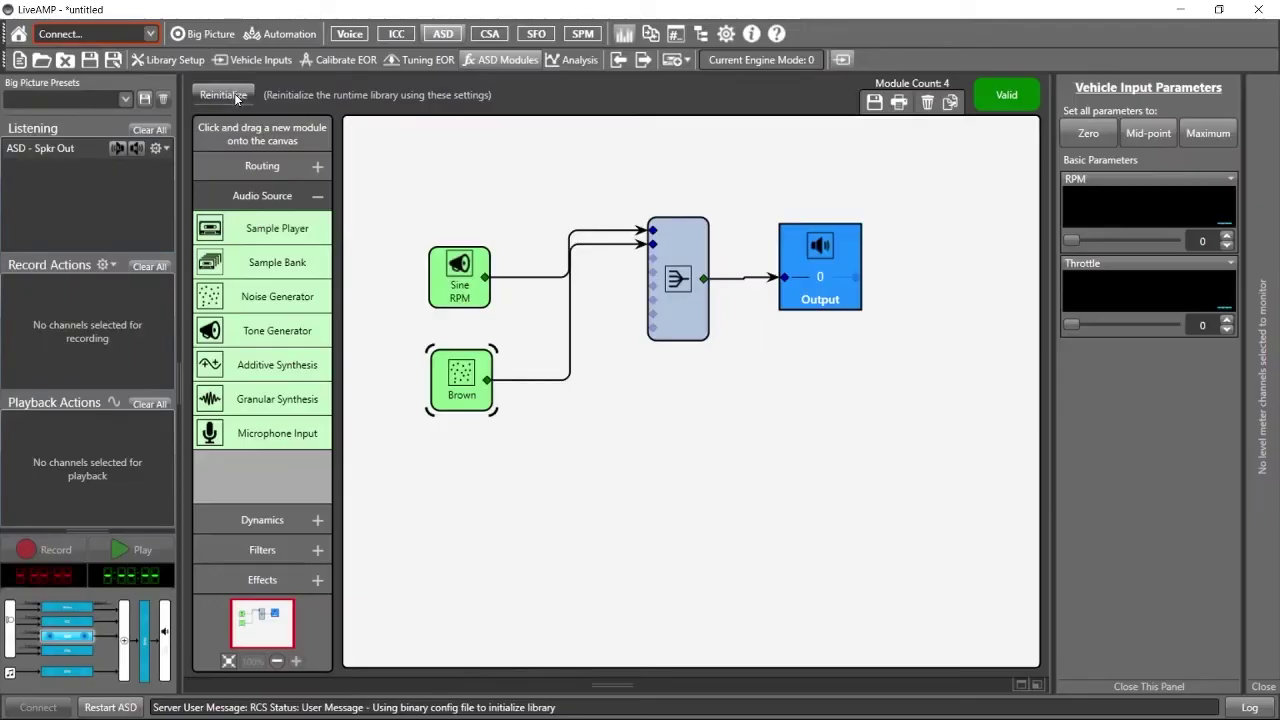
pyautogui.doubleClick(470, 390)
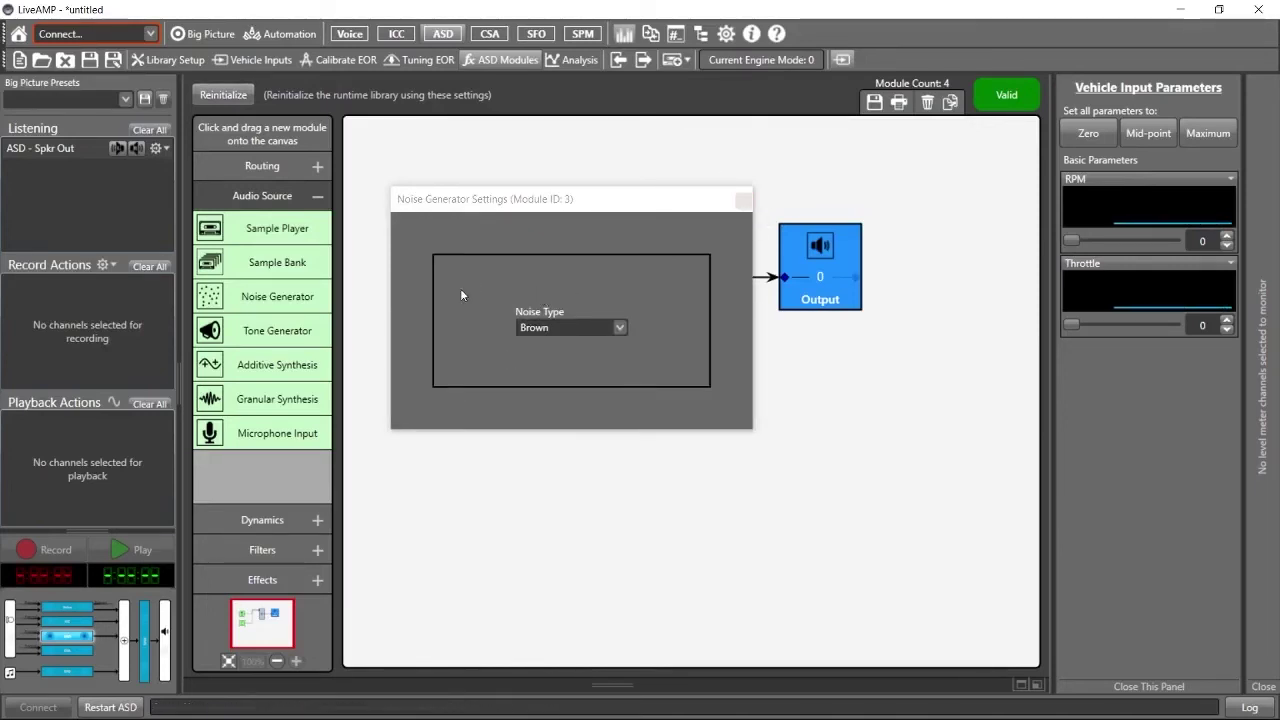
pyautogui.click(610, 325)
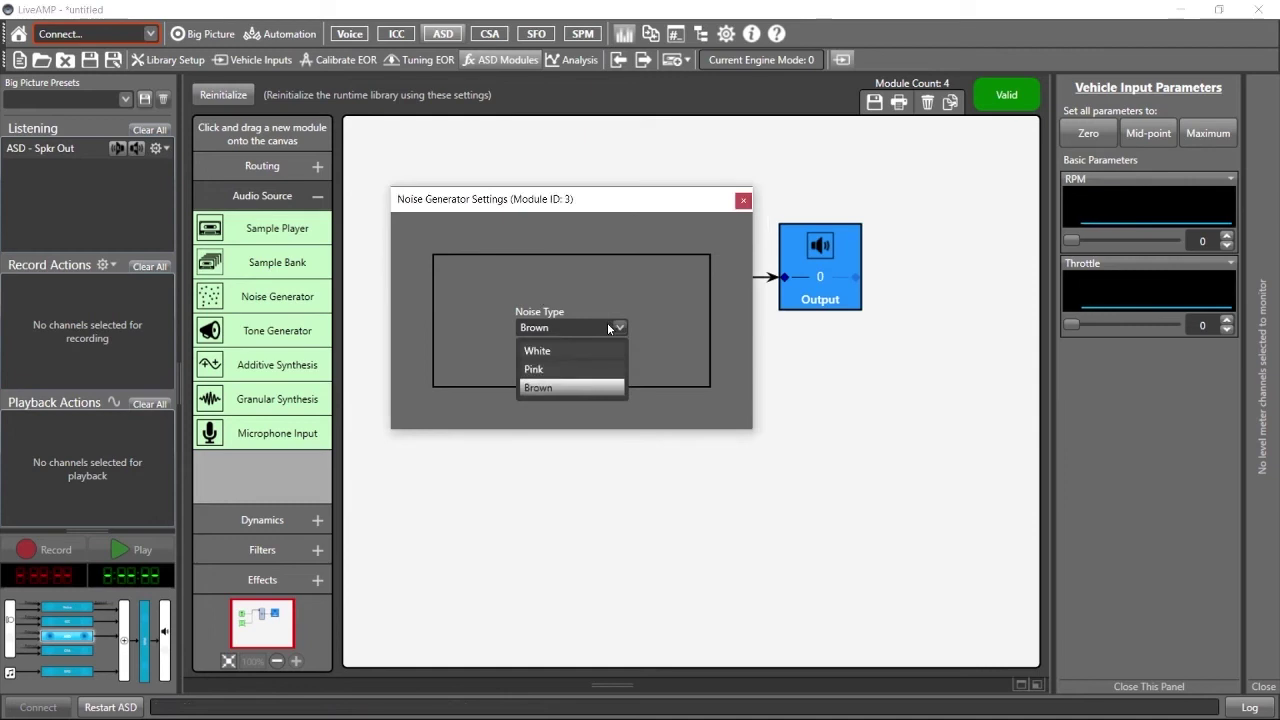
pyautogui.click(610, 325)
pyautogui.click(743, 201)
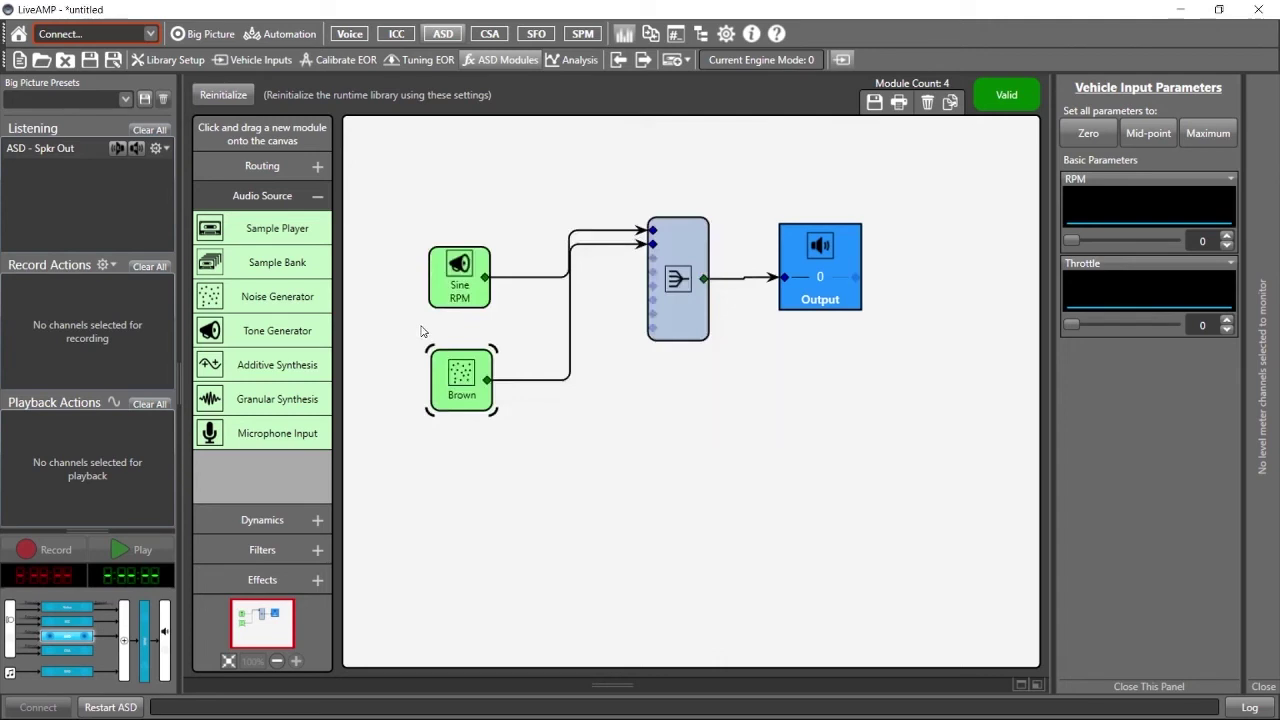
pyautogui.click(312, 198)
pyautogui.click(274, 229)
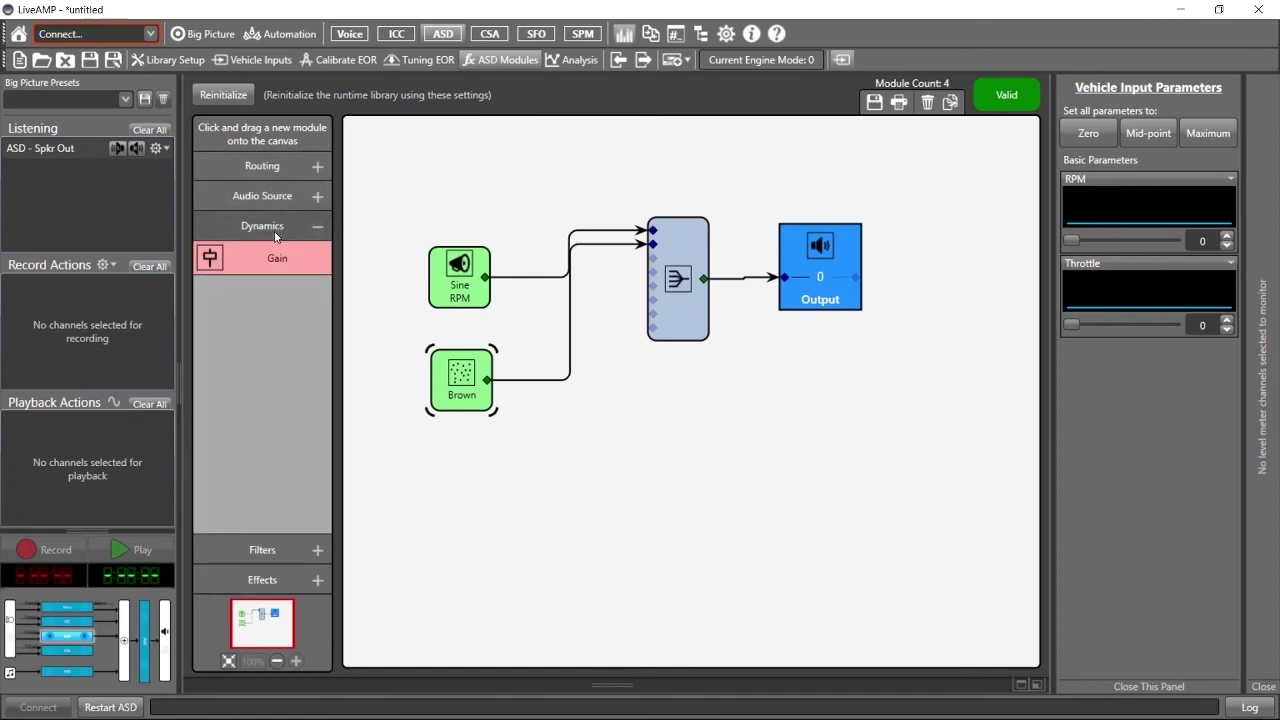
# - Add a Band Pass filter and reroute the Brown noise through it instead of straight to the mixer
pyautogui.click(296, 550)
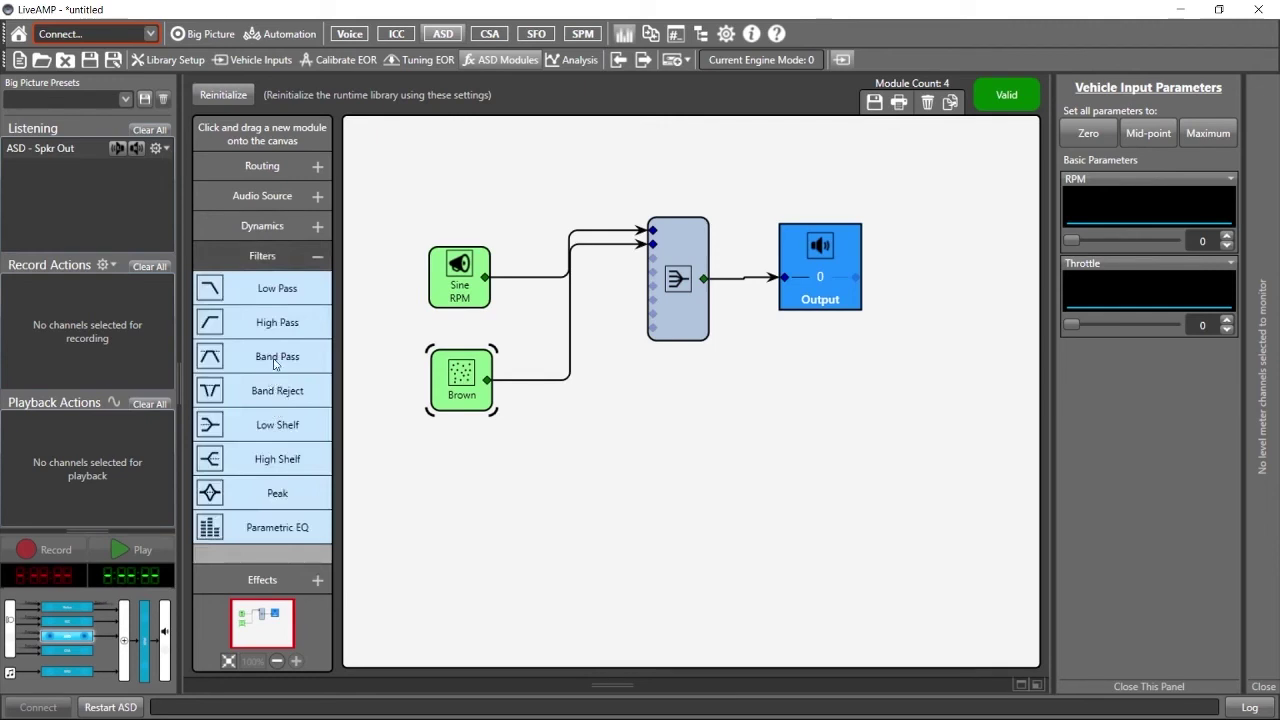
pyautogui.moveTo(610, 370); pyautogui.dragTo(603, 366)
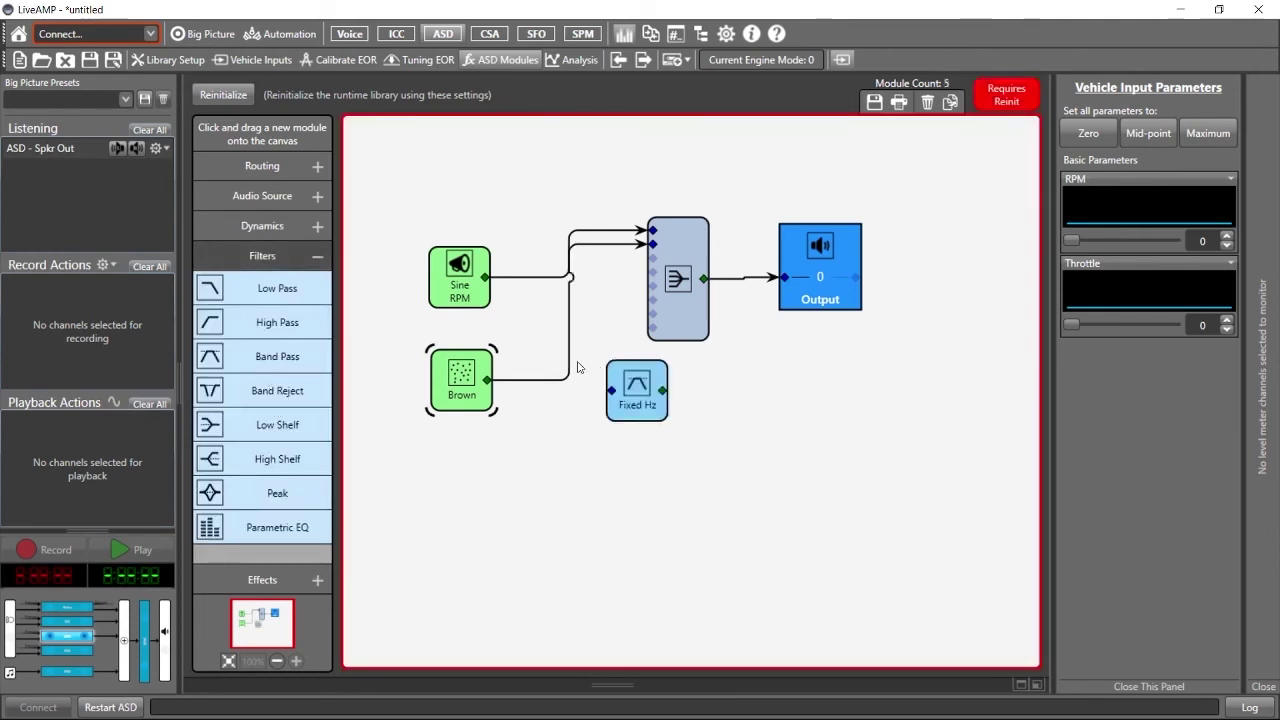
pyautogui.click(567, 369)
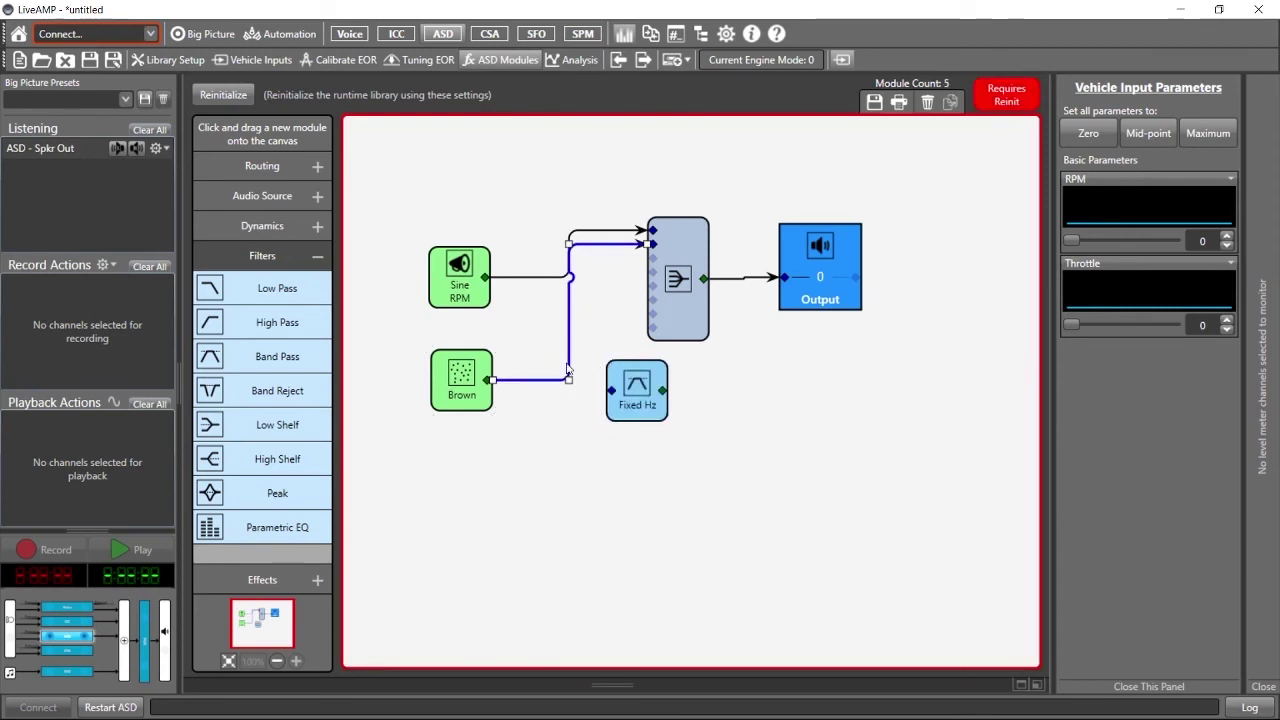
pyautogui.press('Delete')
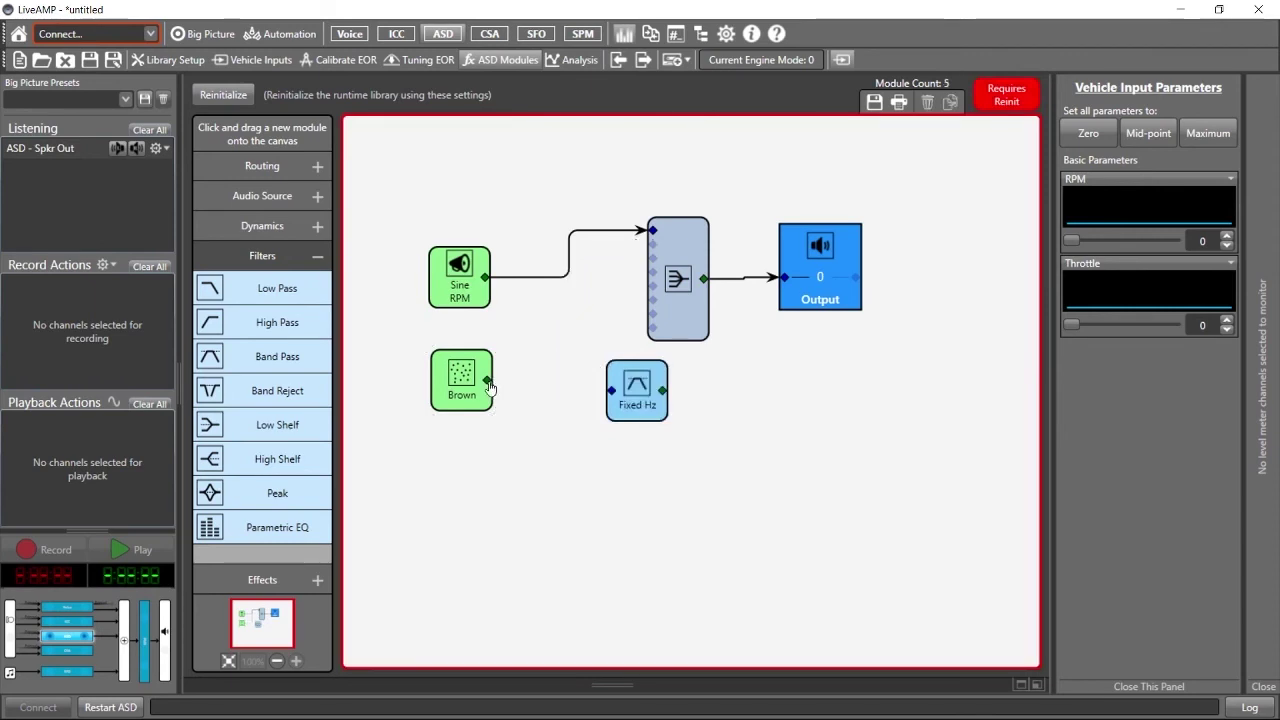
pyautogui.moveTo(550, 384); pyautogui.dragTo(652, 244)
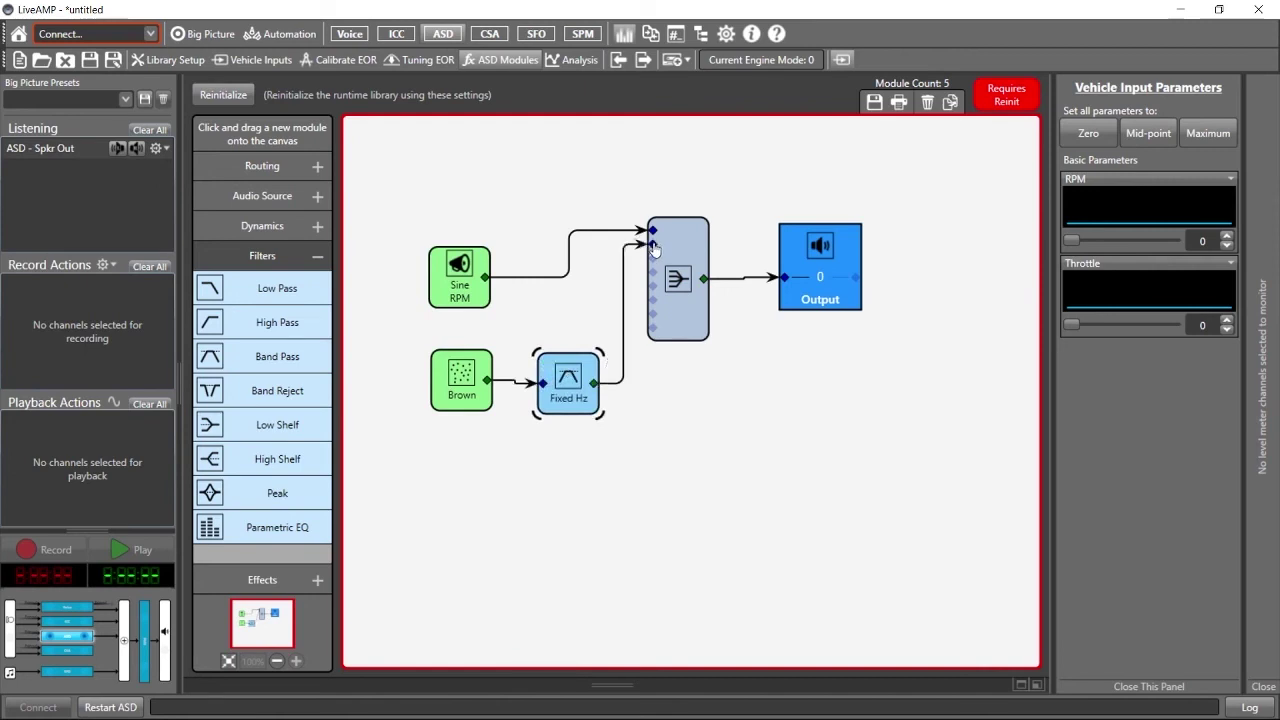
# - Reinitialize with the filter added and set its fixed cut-off to about 538 Hz with Q 5.00
pyautogui.doubleClick(568, 383)
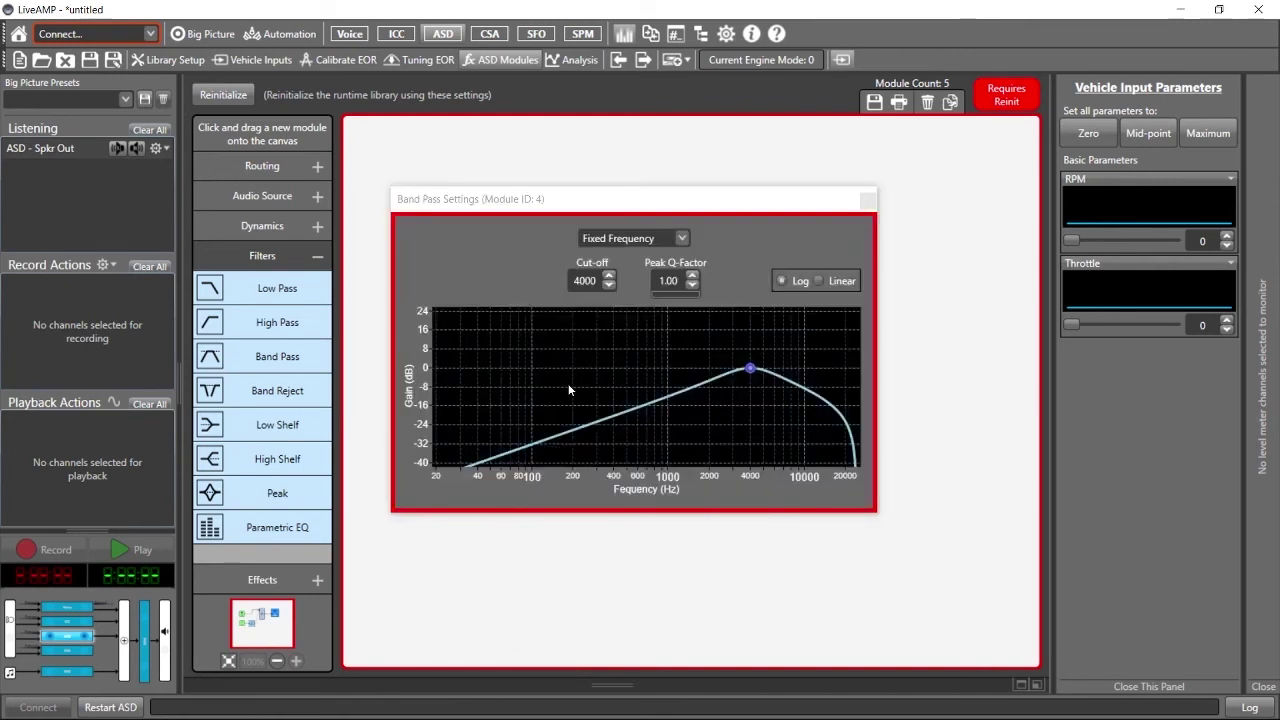
pyautogui.click(216, 92)
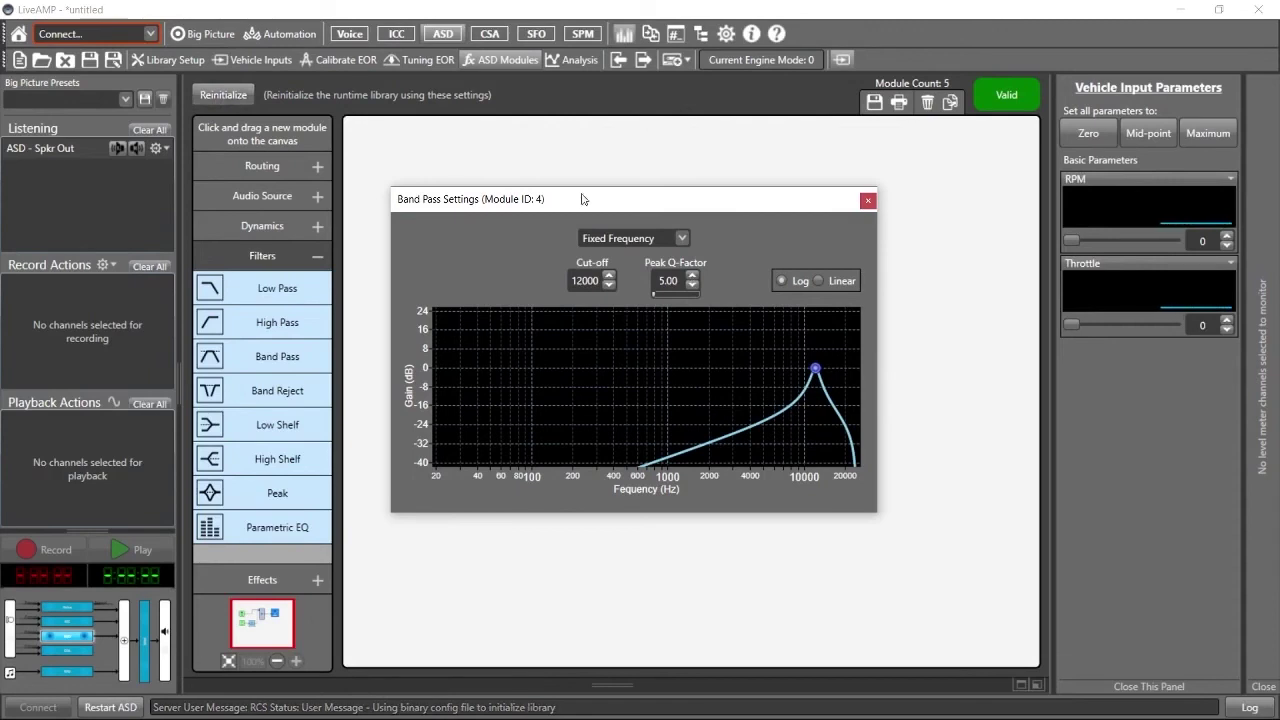
pyautogui.moveTo(623, 206); pyautogui.dragTo(692, 300)
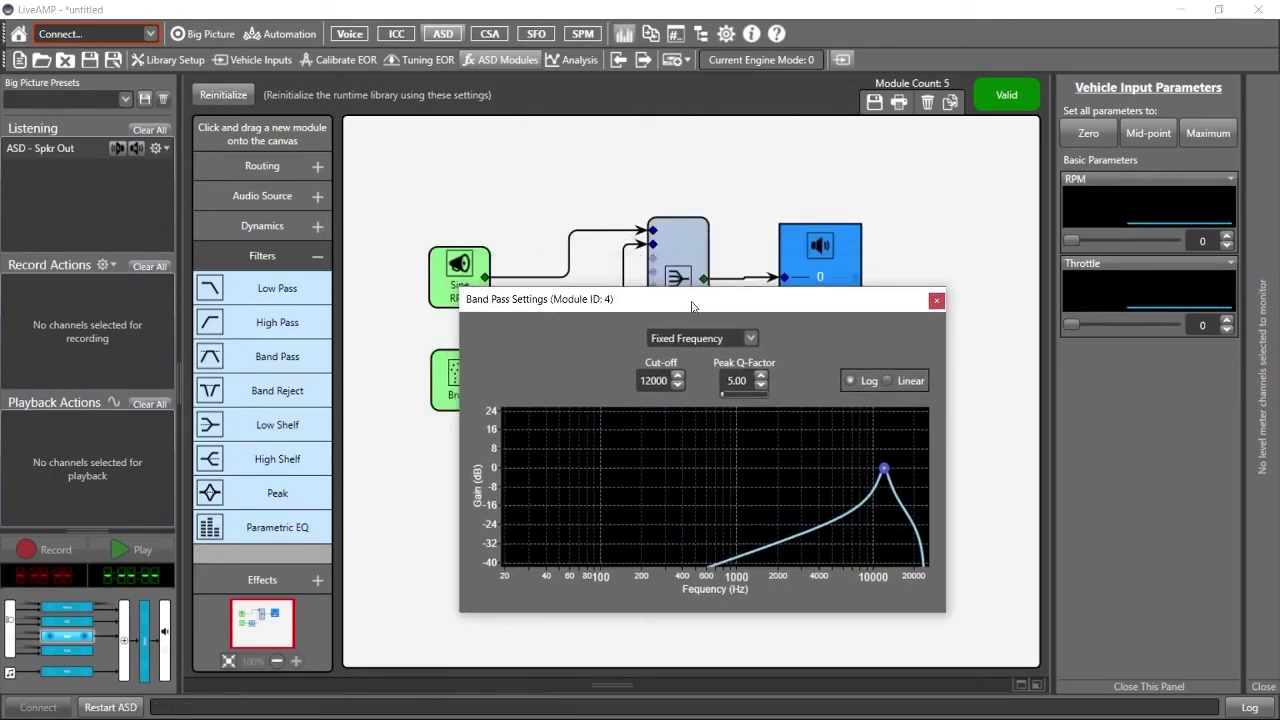
pyautogui.moveTo(885, 467); pyautogui.dragTo(701, 472)
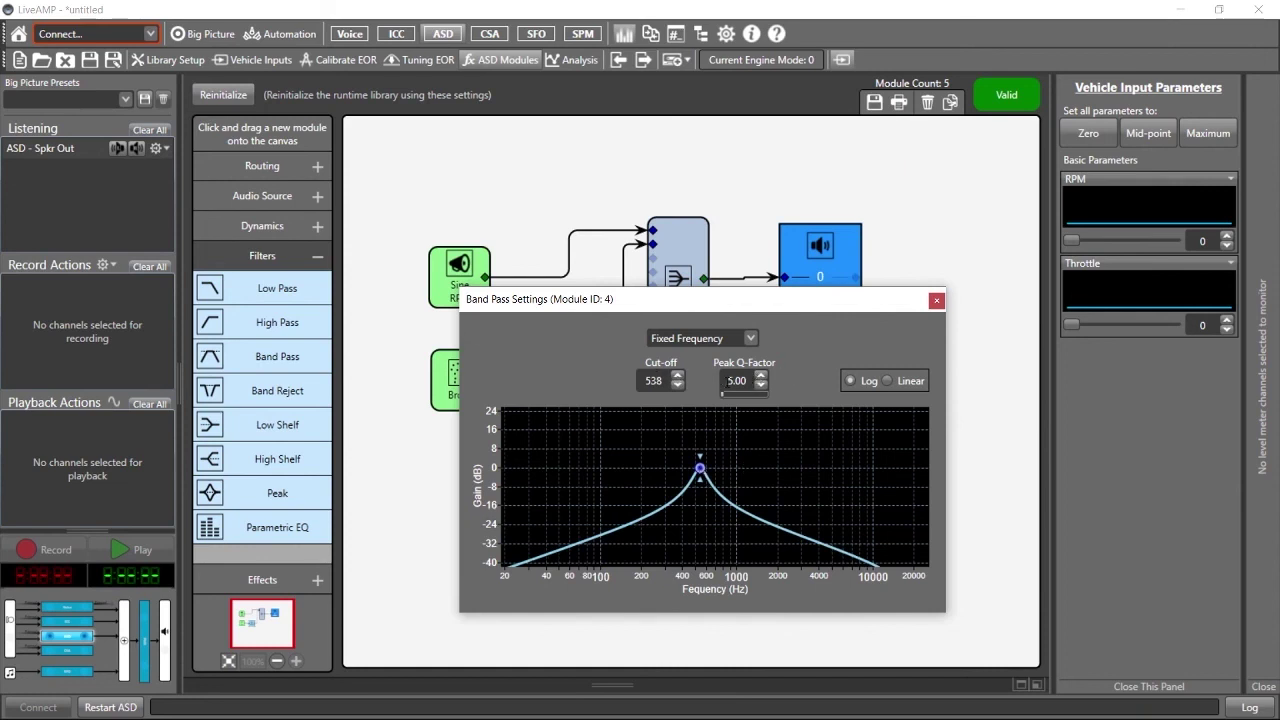
# - Switch the band pass to Adaptive Frequency starting at 20 Hz; 1405 RPM gives 42 Hz
pyautogui.click(712, 337)
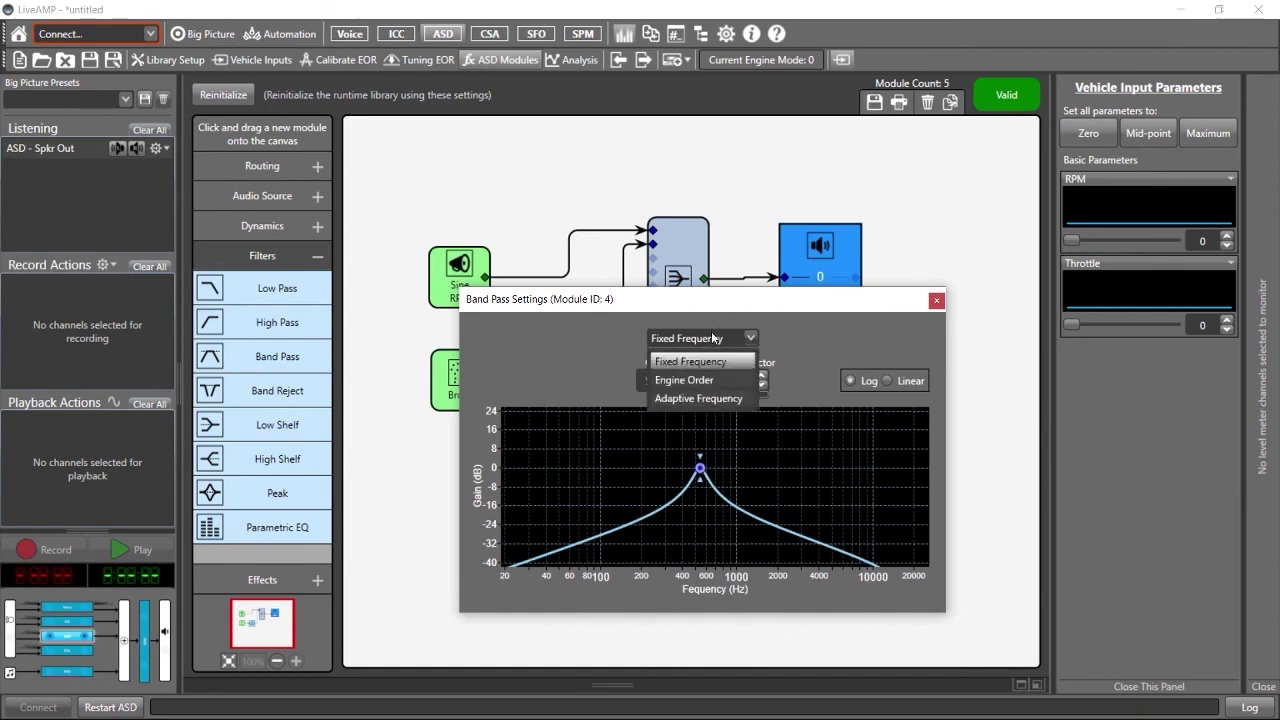
pyautogui.click(706, 398)
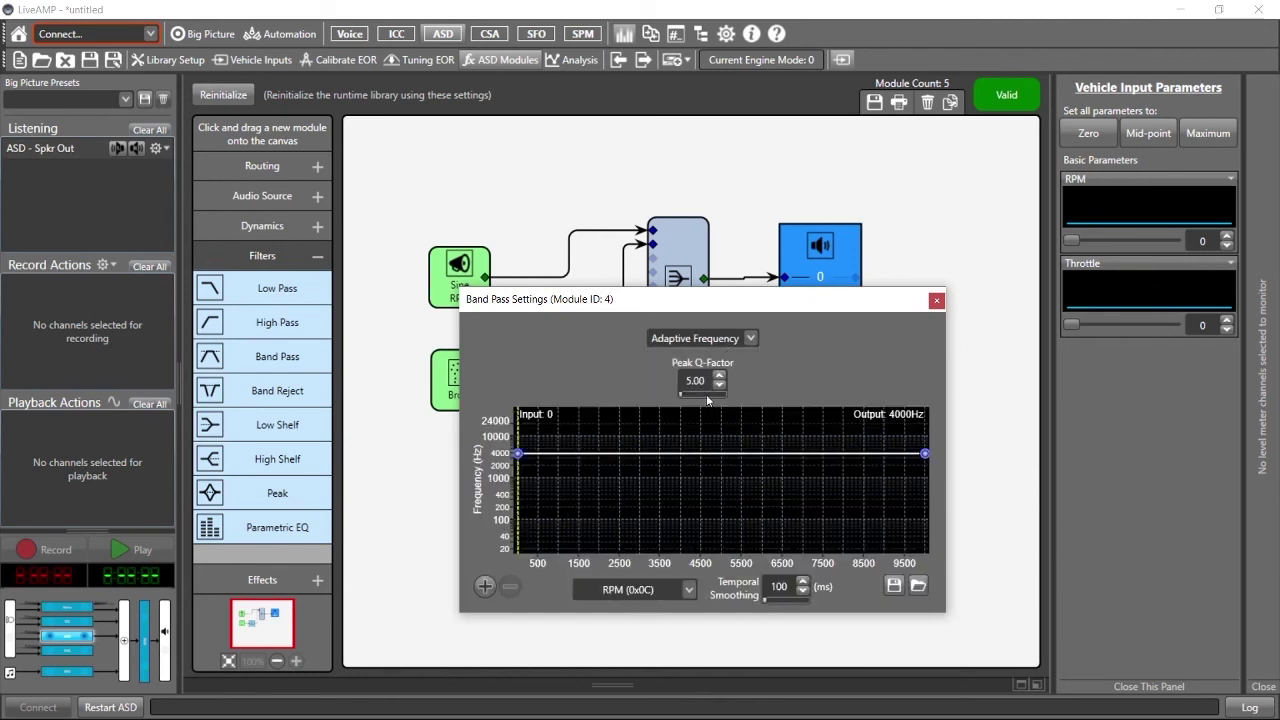
pyautogui.moveTo(521, 447); pyautogui.dragTo(514, 665)
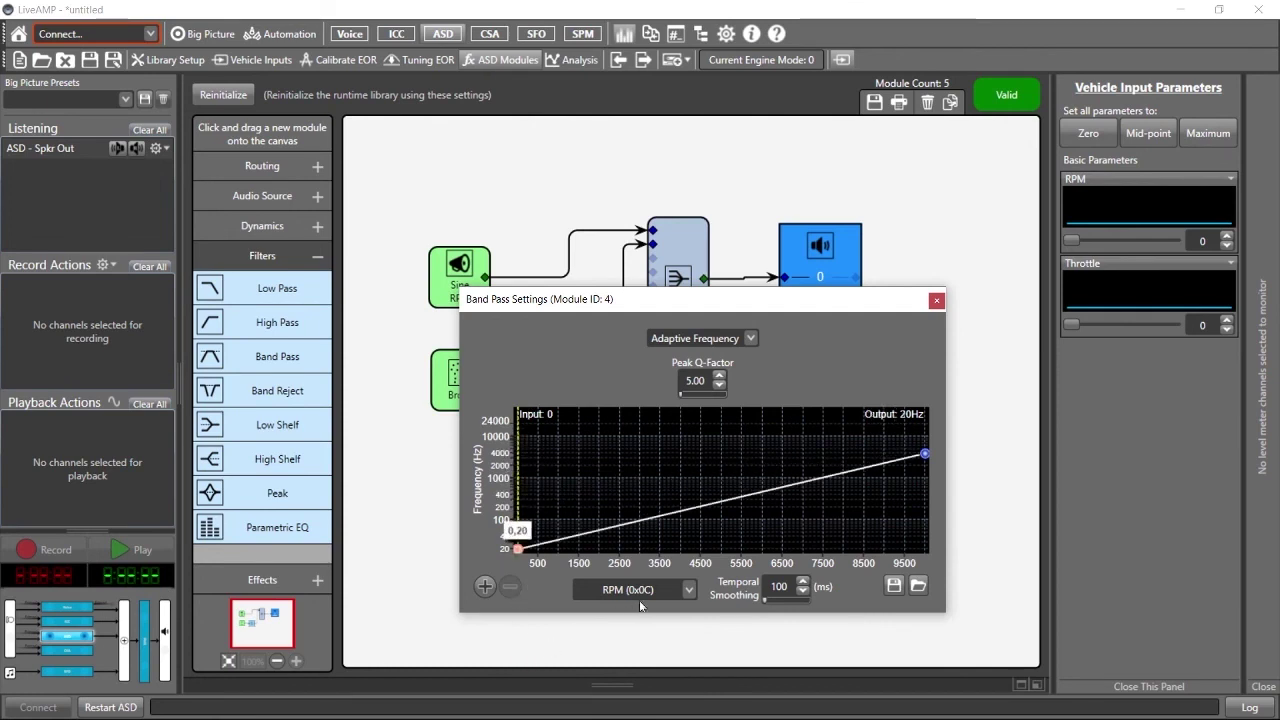
pyautogui.moveTo(1072, 242)
pyautogui.mouseDown()
pyautogui.moveTo(1166, 236)
pyautogui.moveTo(1082, 241)
pyautogui.moveTo(1159, 251)
pyautogui.moveTo(1087, 258)
pyautogui.mouseUp()
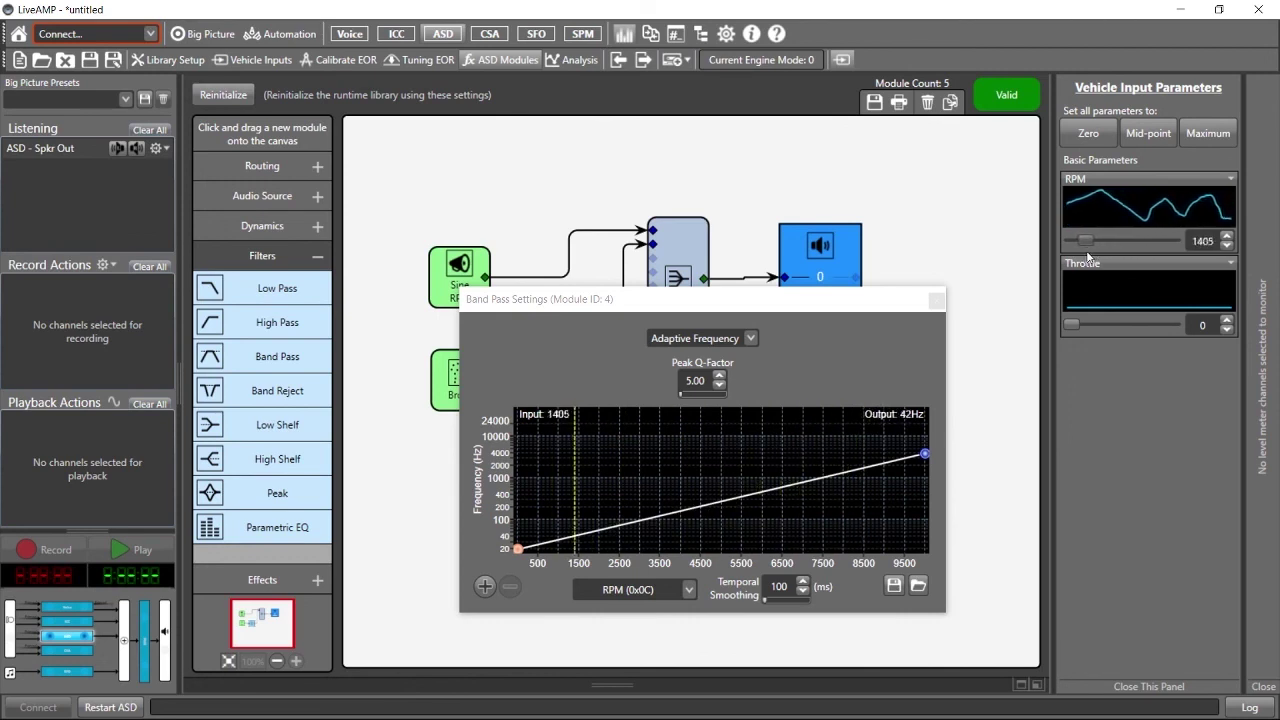
# - Drive the adaptive band pass from the Throttle (0x11) input instead of RPM
pyautogui.click(687, 590)
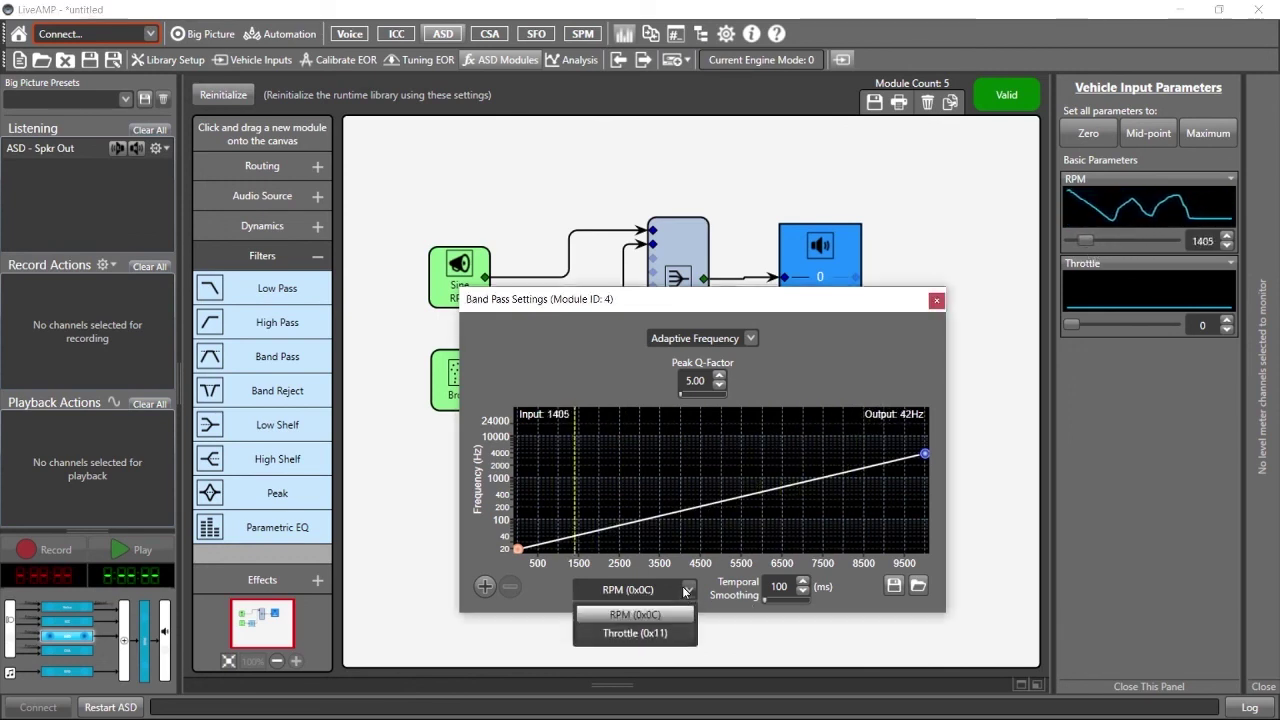
pyautogui.click(645, 633)
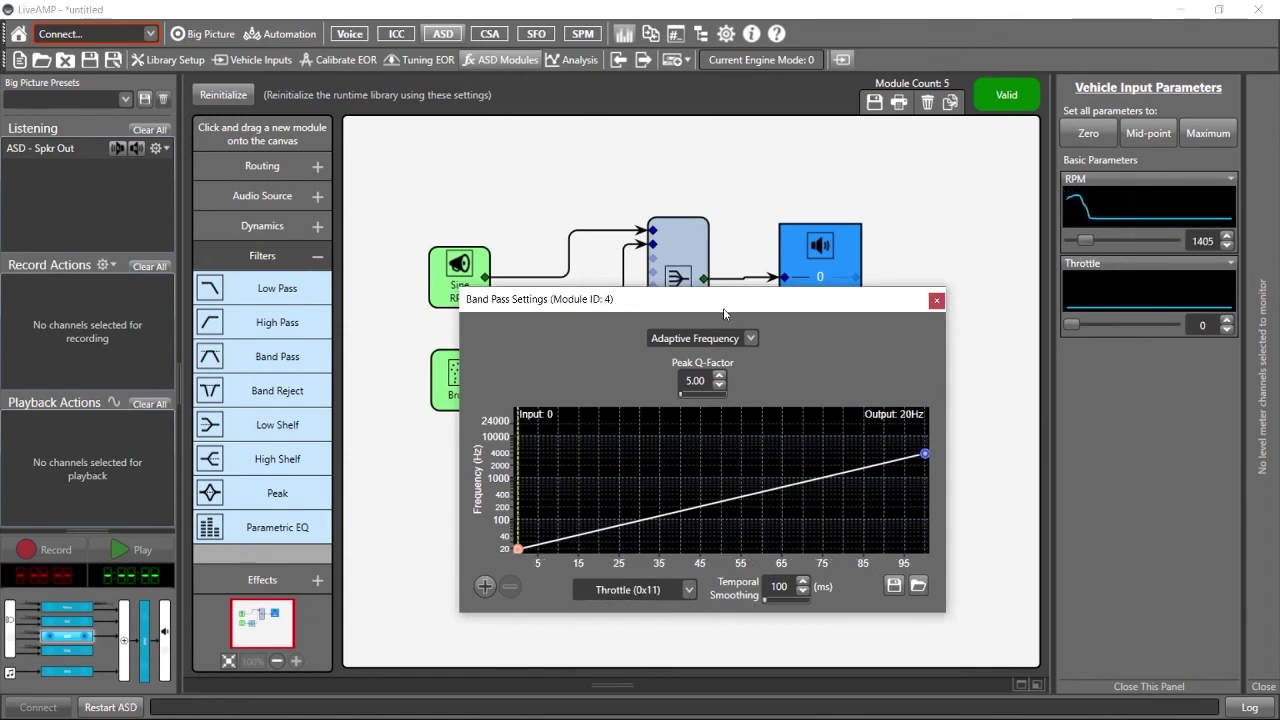
pyautogui.moveTo(724, 314); pyautogui.dragTo(671, 312)
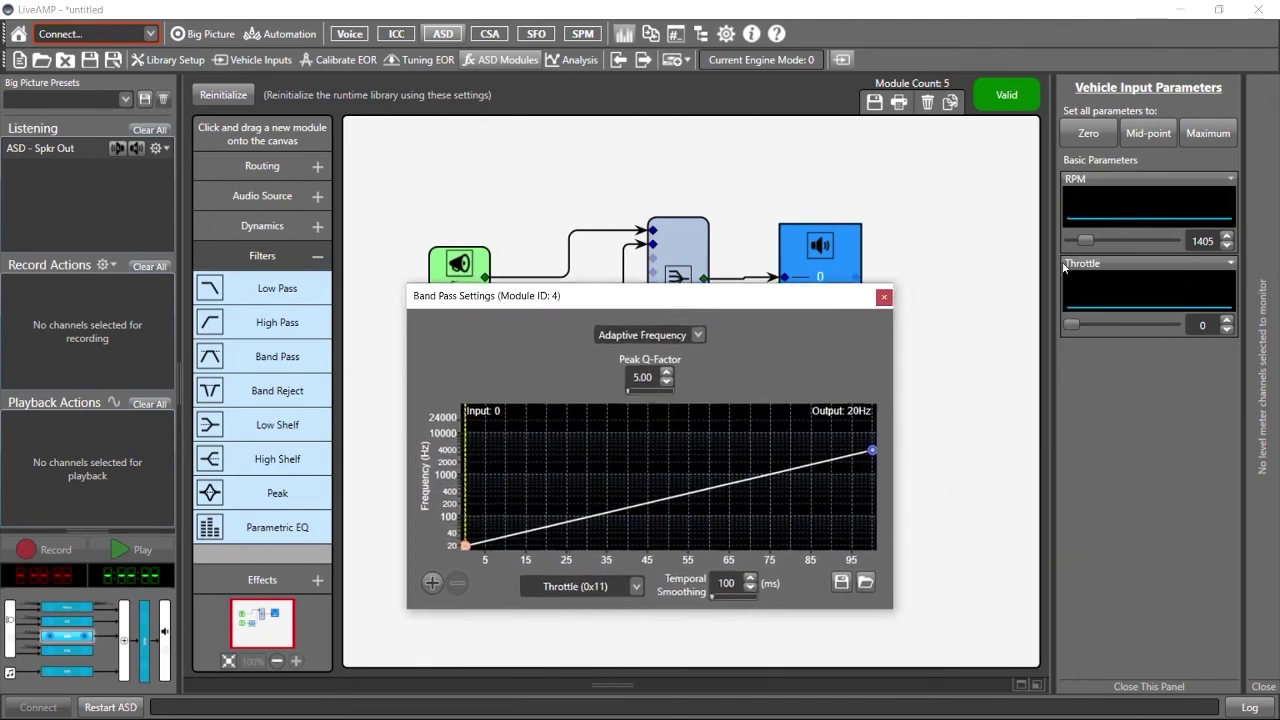
# - Test the filter with the Throttle and RPM sliders, return RPM to 0, and close the dialog
pyautogui.moveTo(1088, 240); pyautogui.dragTo(996, 246)
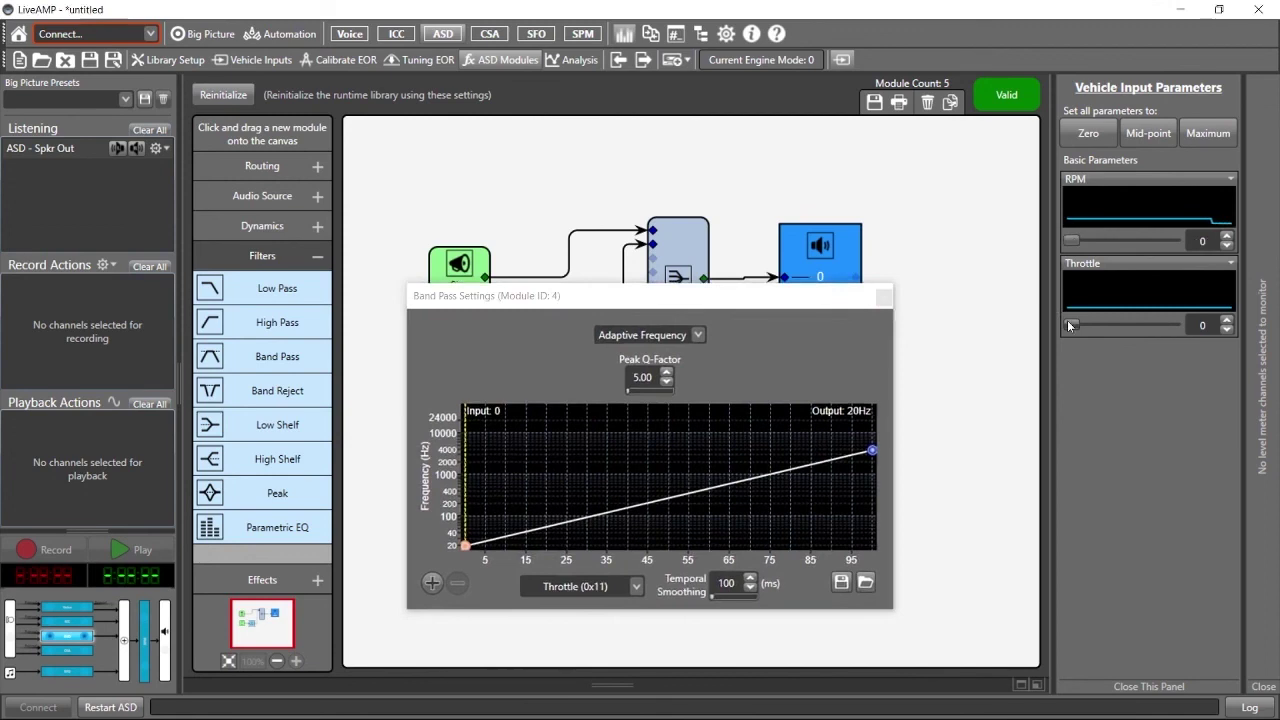
pyautogui.moveTo(1067, 321)
pyautogui.mouseDown()
pyautogui.moveTo(1178, 322)
pyautogui.moveTo(1099, 324)
pyautogui.mouseUp()
pyautogui.moveTo(1071, 246); pyautogui.dragTo(1126, 244)
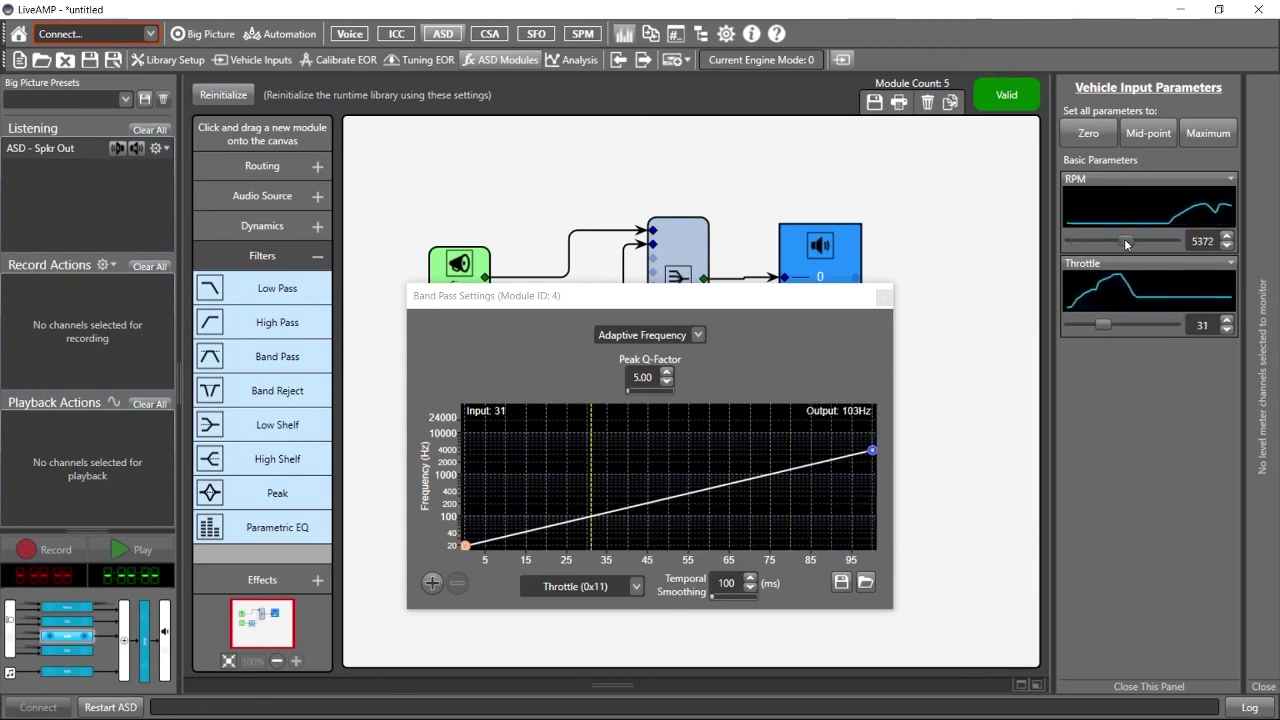
pyautogui.moveTo(1104, 324)
pyautogui.mouseDown()
pyautogui.moveTo(1153, 318)
pyautogui.moveTo(1087, 318)
pyautogui.moveTo(1154, 323)
pyautogui.moveTo(1086, 321)
pyautogui.moveTo(1065, 292)
pyautogui.mouseUp()
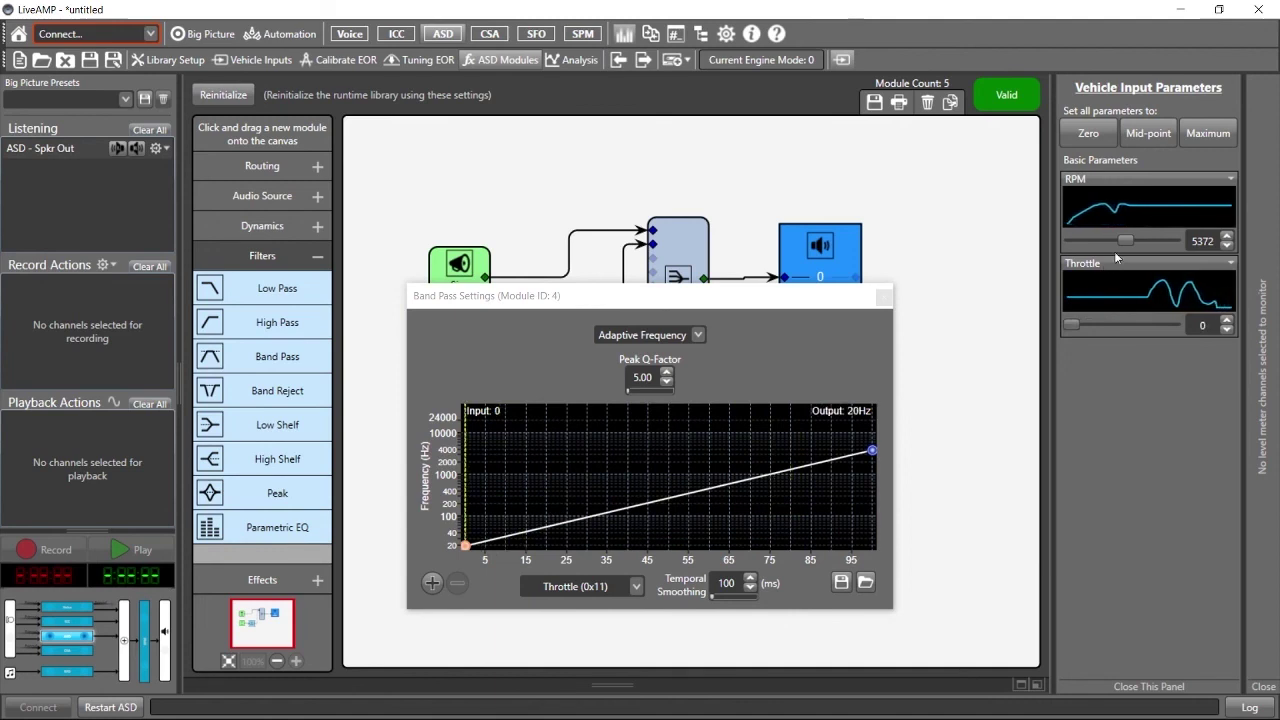
pyautogui.moveTo(1126, 240); pyautogui.dragTo(1070, 240)
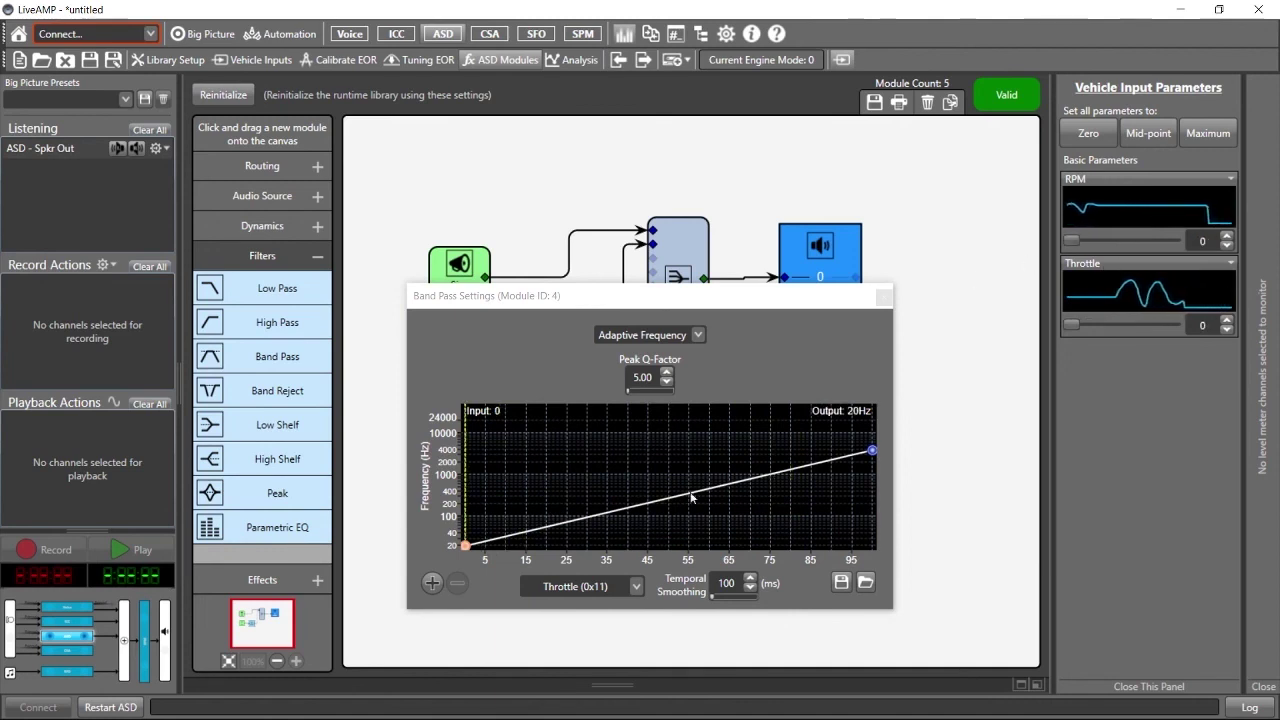
pyautogui.click(884, 297)
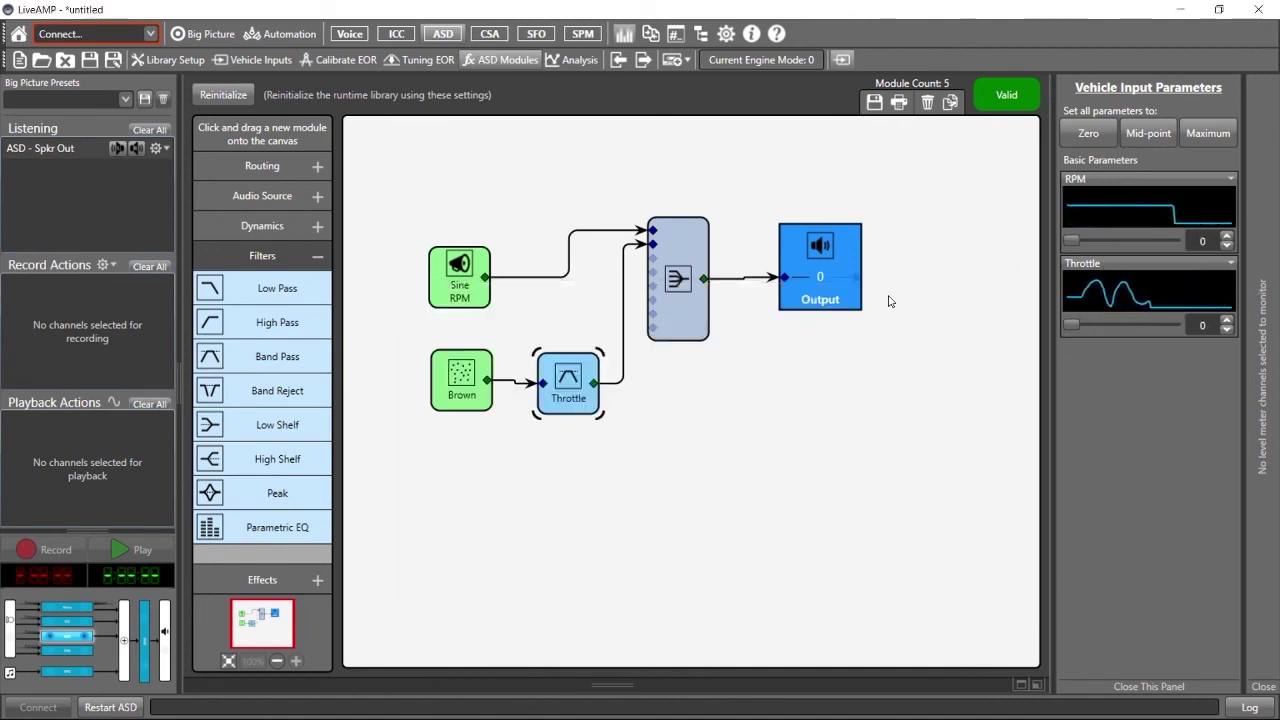